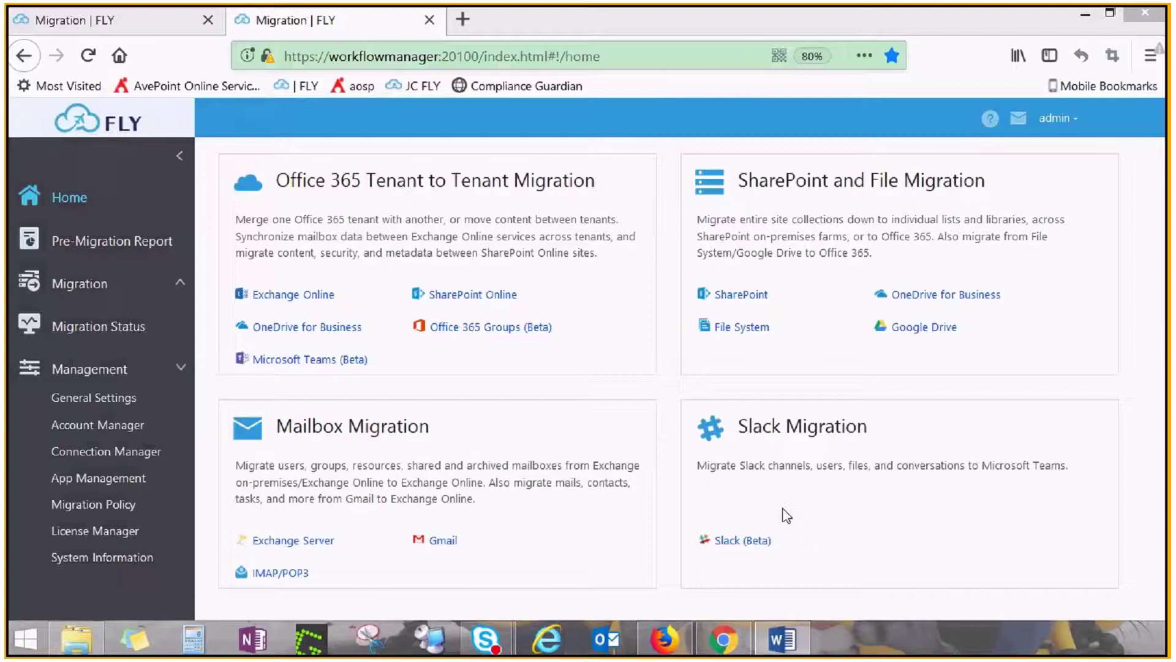
# Start a new site collection scan with Type set to Source, not Google Drive destinations
pyautogui.click(129, 458)
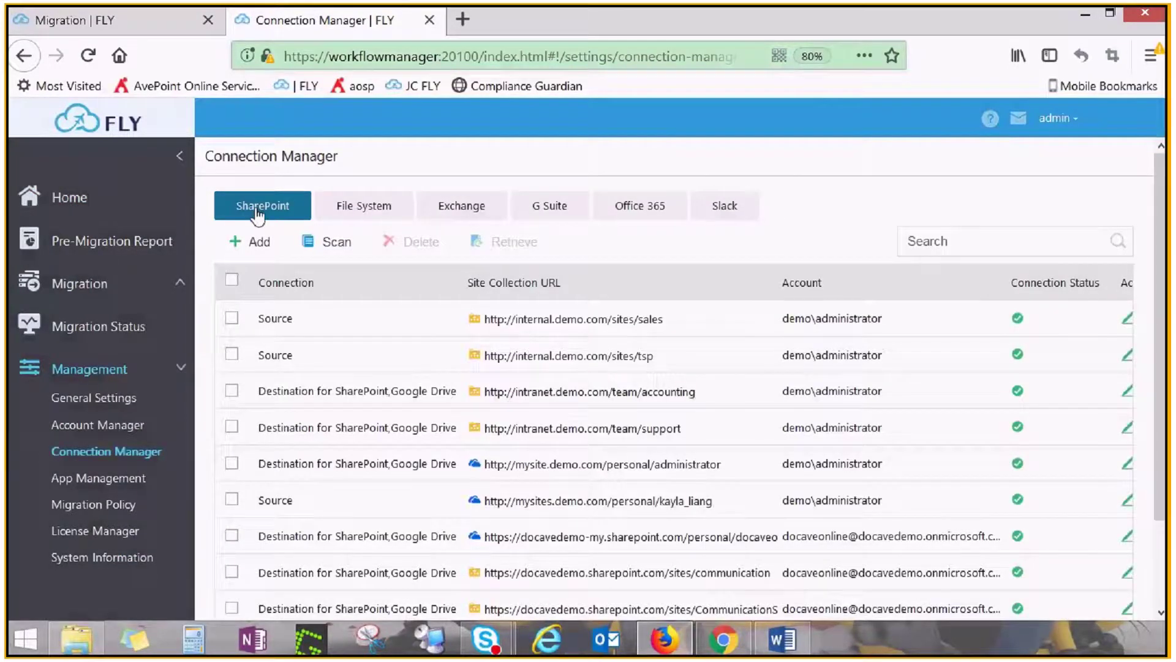
pyautogui.click(353, 247)
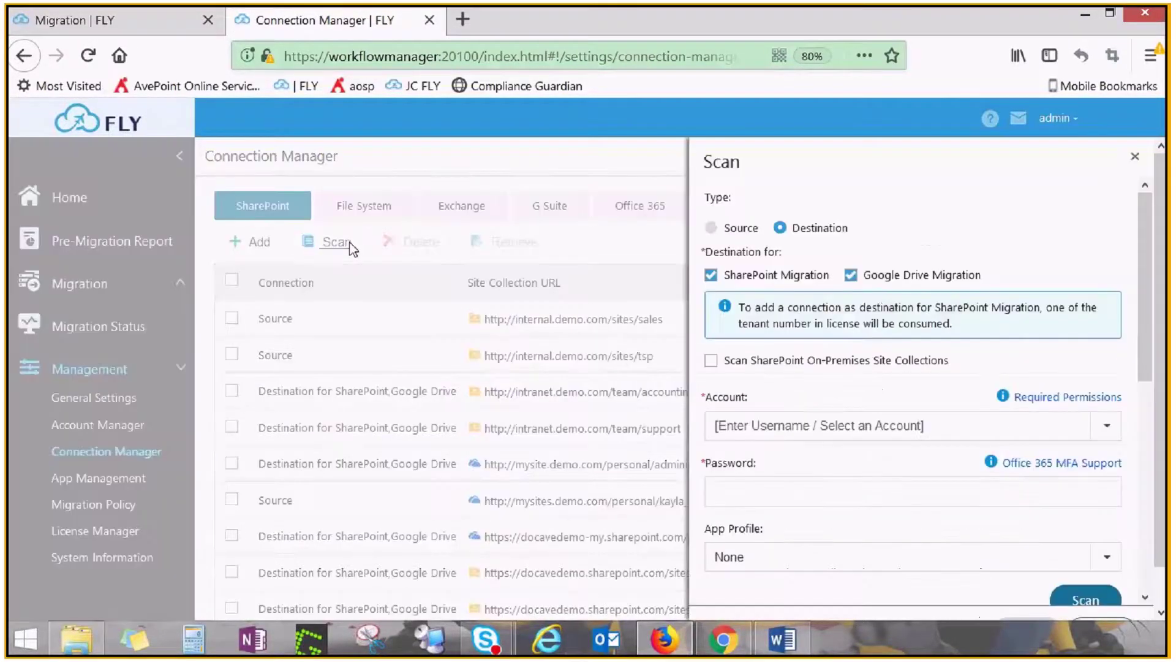
pyautogui.click(849, 275)
pyautogui.click(712, 228)
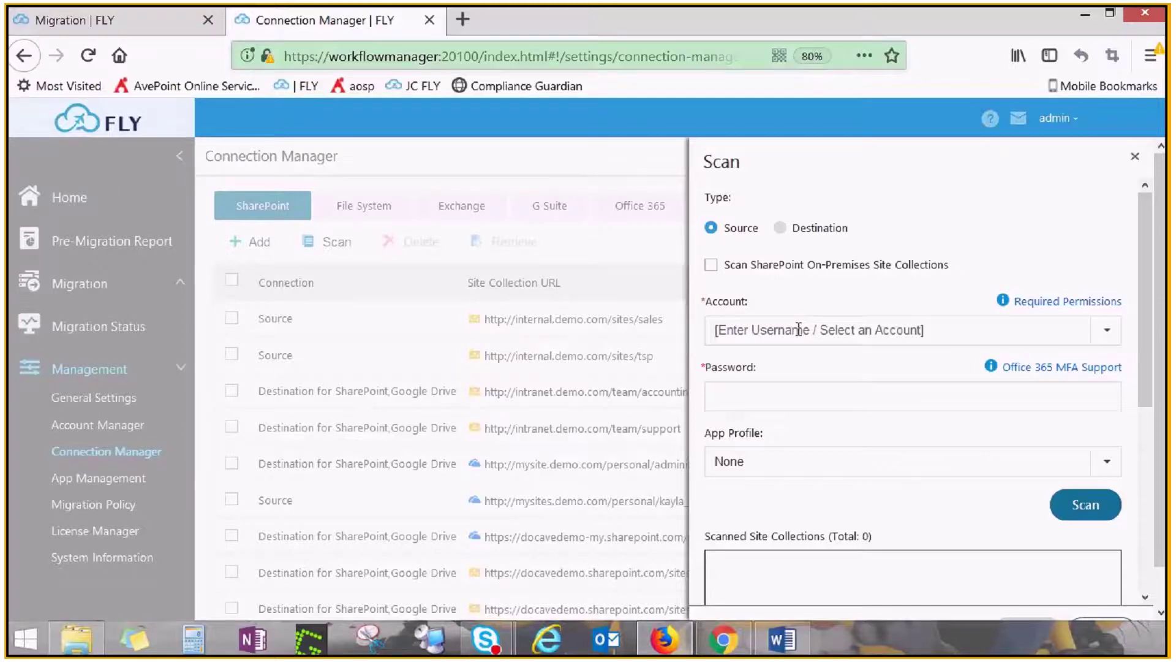
# Scan the 365developertest tenant with the saved administrator account, finding 36 site collections
pyautogui.click(799, 330)
pyautogui.click(801, 377)
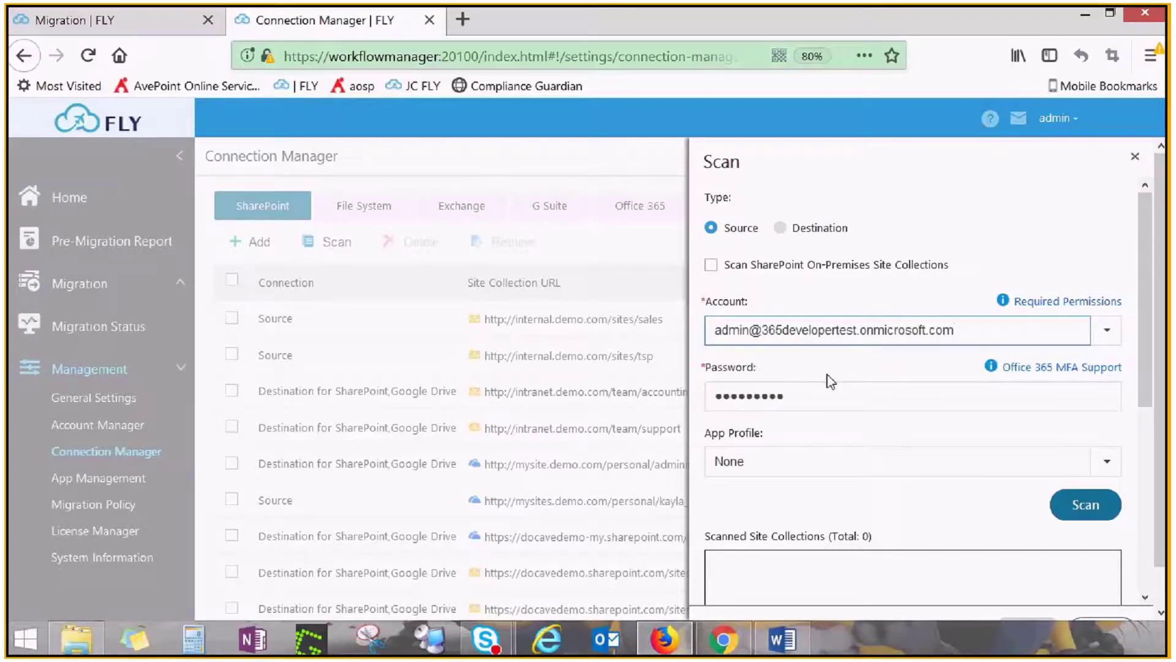
pyautogui.click(1005, 303)
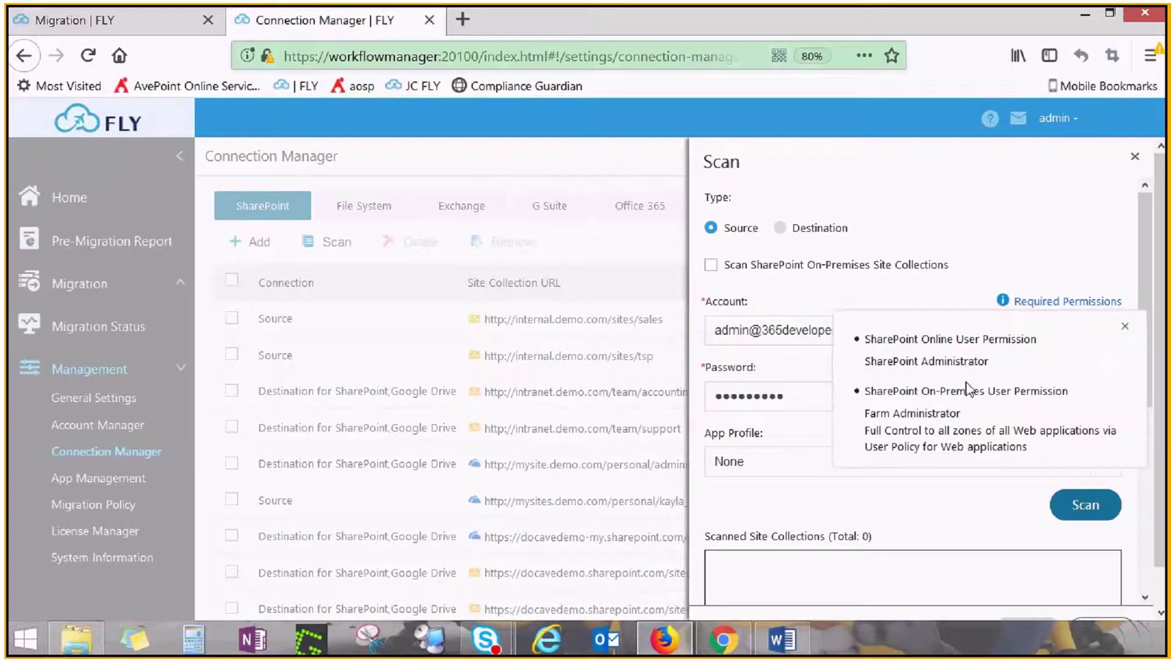
pyautogui.click(917, 294)
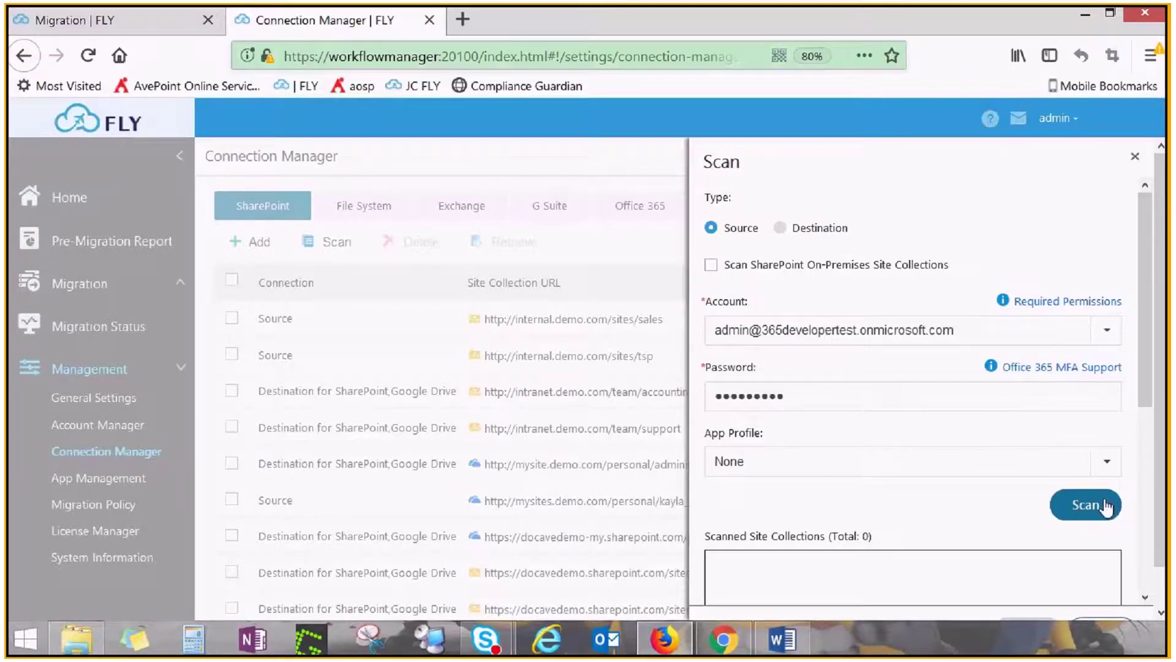
pyautogui.click(1083, 510)
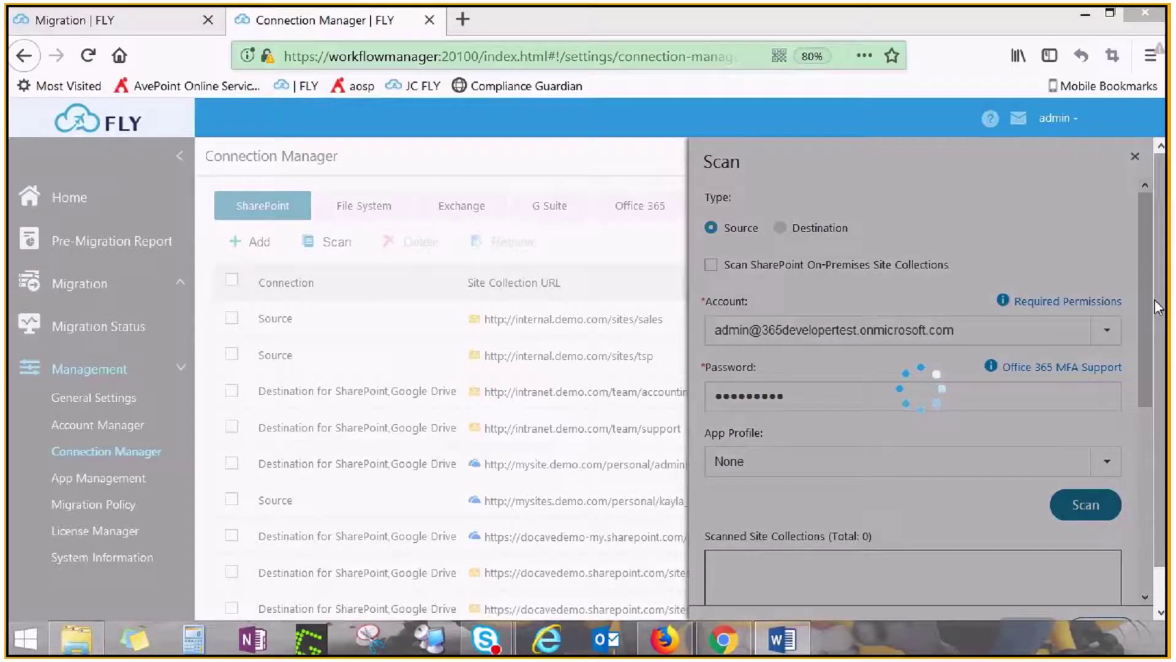
# Add the root, sites/home and sites/teamsite site collections as source connections
pyautogui.scroll(-1, 1158, 307)
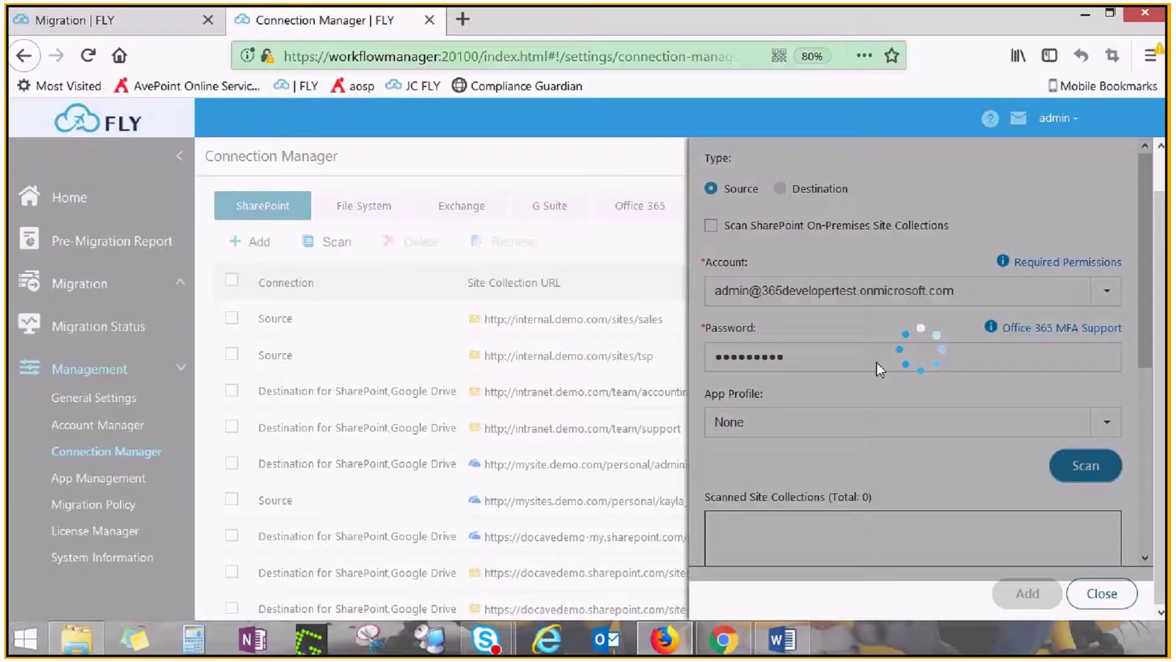
pyautogui.scroll(-6, 858, 374)
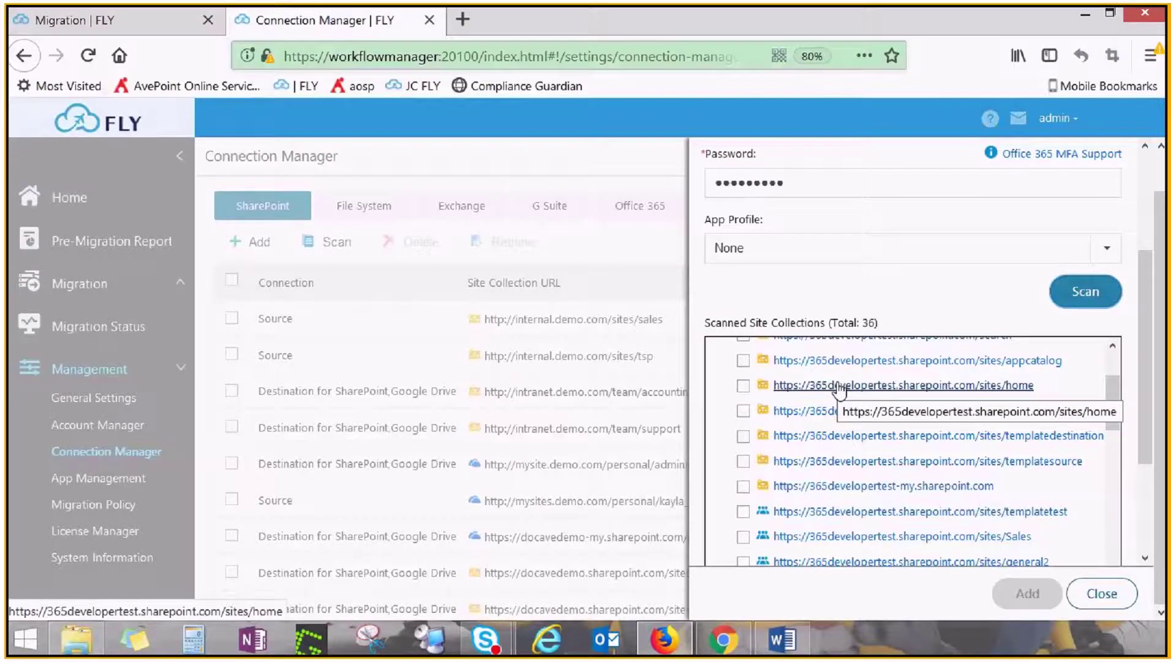
pyautogui.scroll(-5, 763, 453)
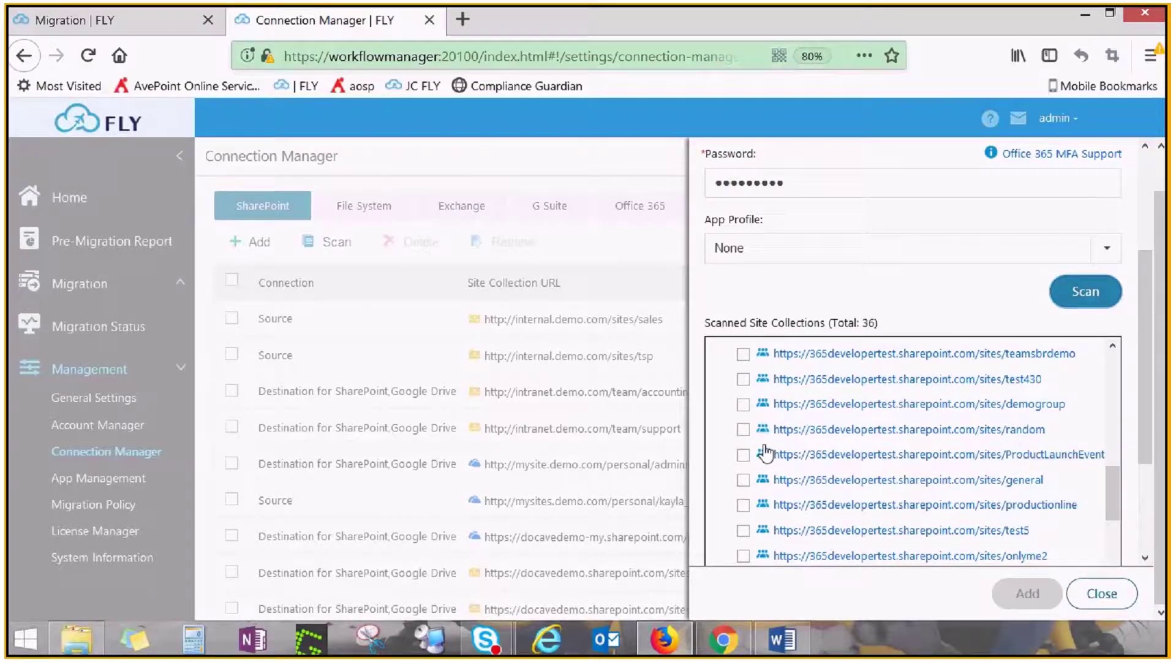
pyautogui.scroll(5, 765, 454)
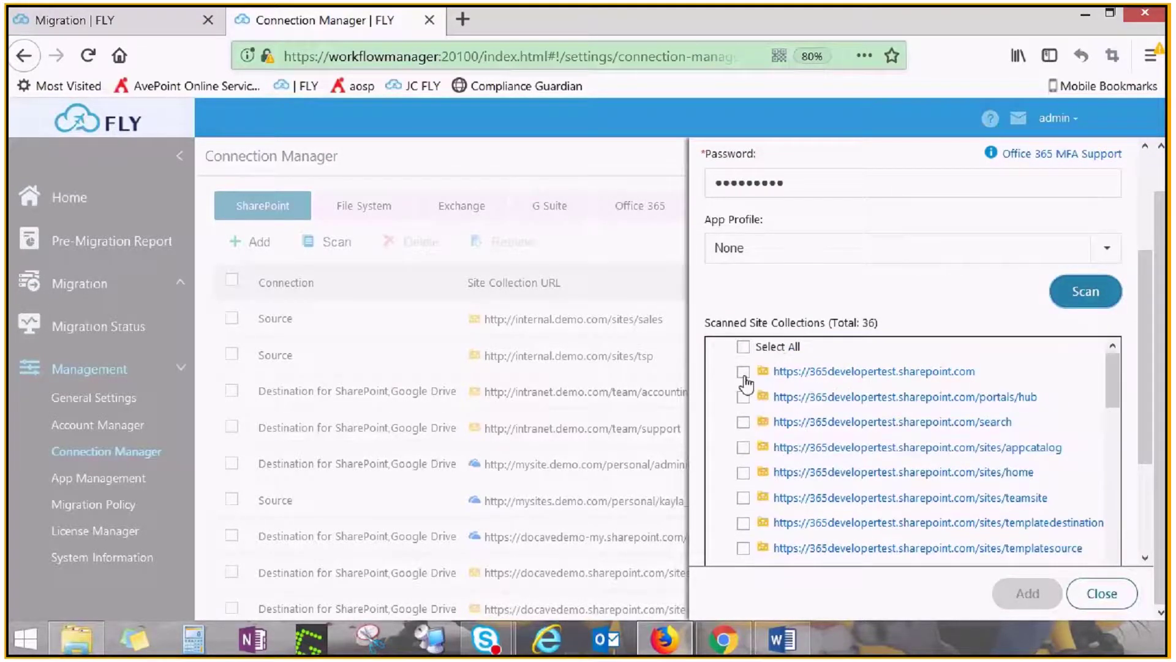
pyautogui.click(743, 371)
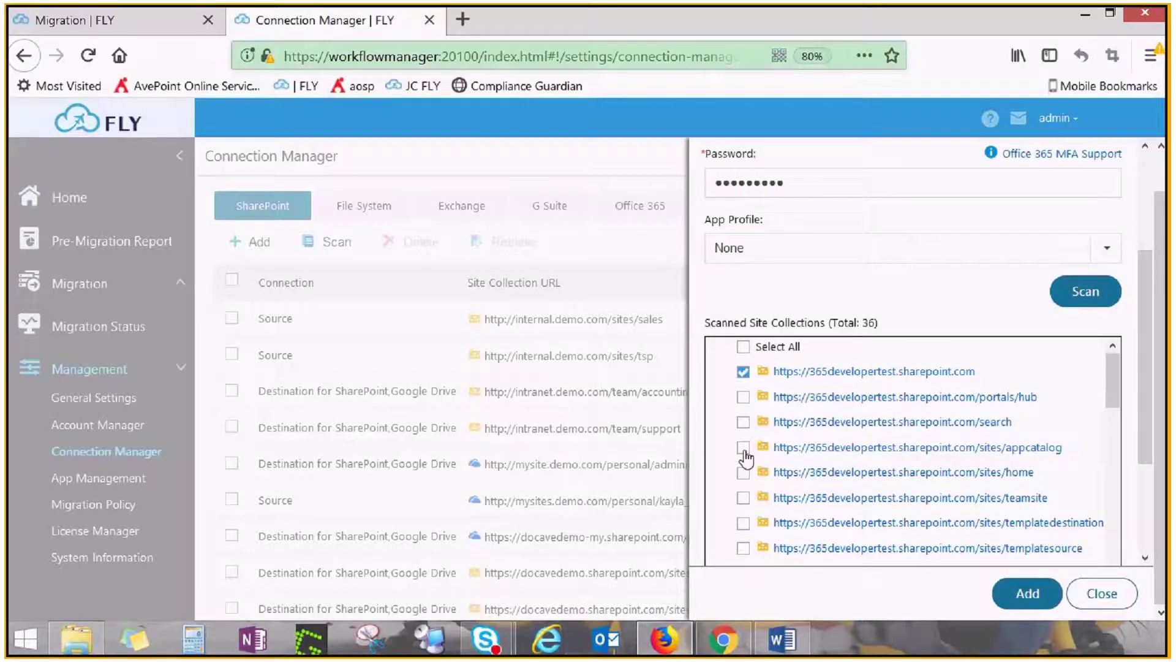
pyautogui.click(744, 449)
pyautogui.click(744, 448)
pyautogui.click(744, 473)
pyautogui.click(744, 498)
pyautogui.click(1027, 593)
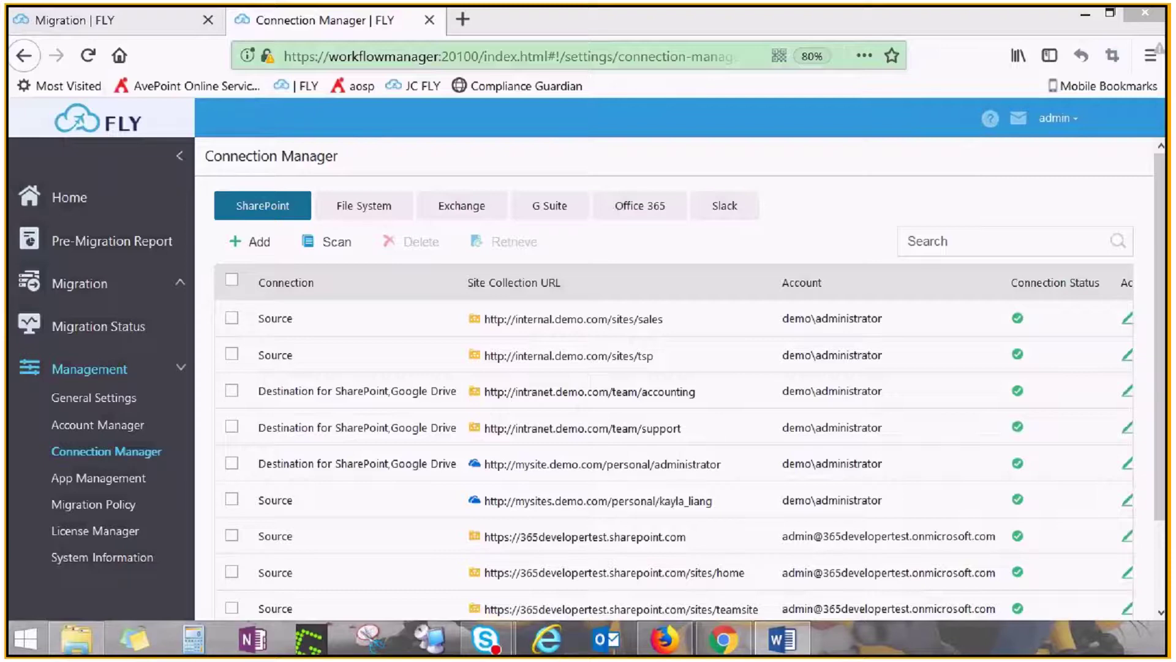
# Open the Pre-Migration Report for the SharePoint 365 scope
pyautogui.click(120, 251)
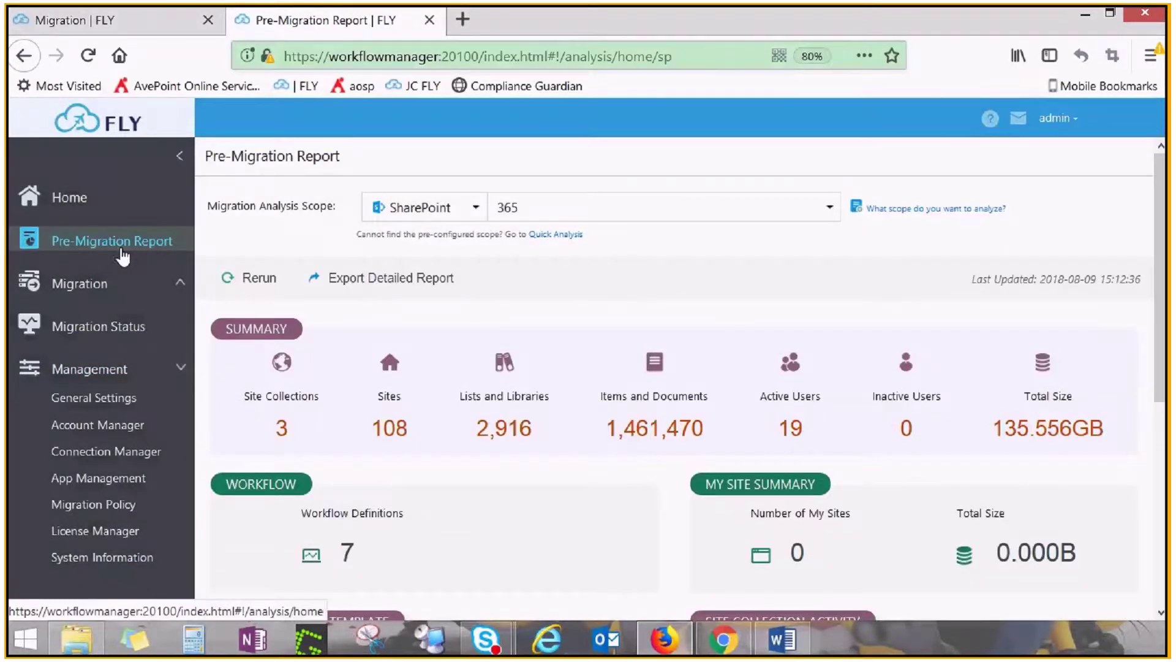
# Keep SharePoint as the analysis source and open the scopes list showing 365 and on prem 13
pyautogui.click(479, 209)
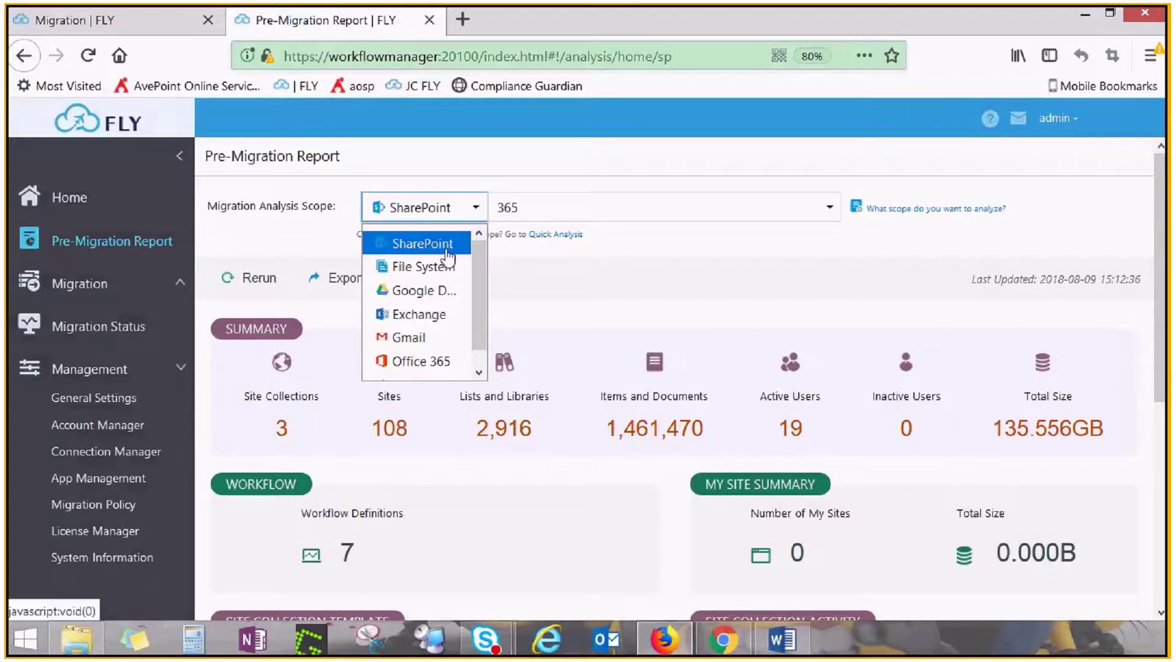
pyautogui.click(584, 275)
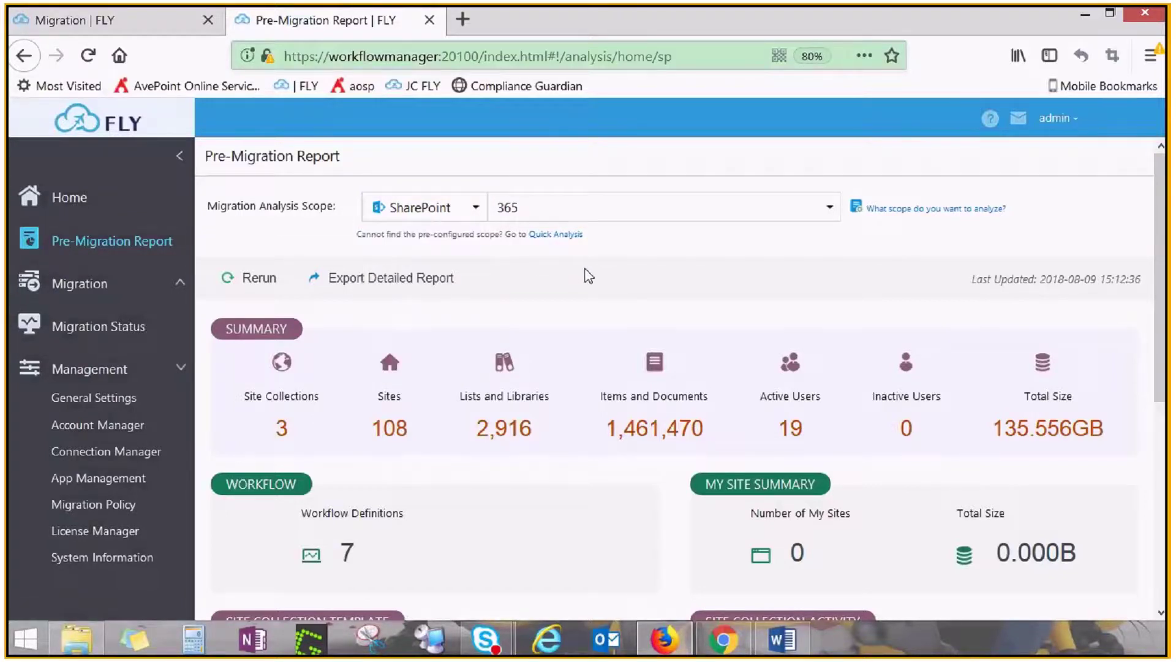
pyautogui.moveTo(920, 215)
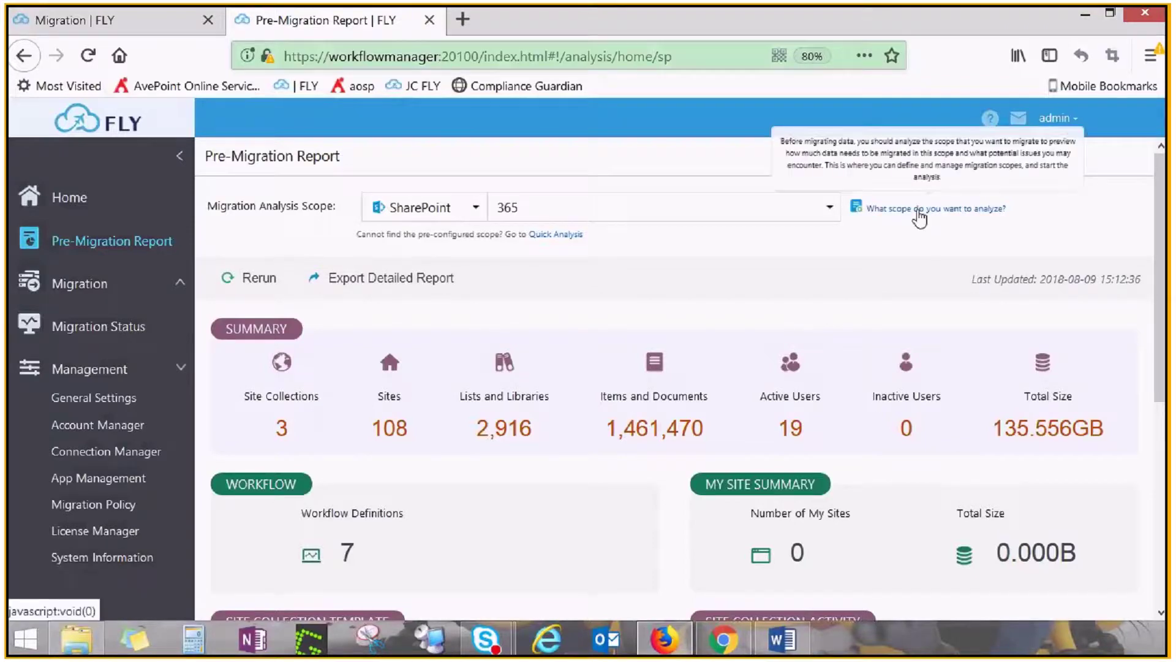
pyautogui.click(920, 211)
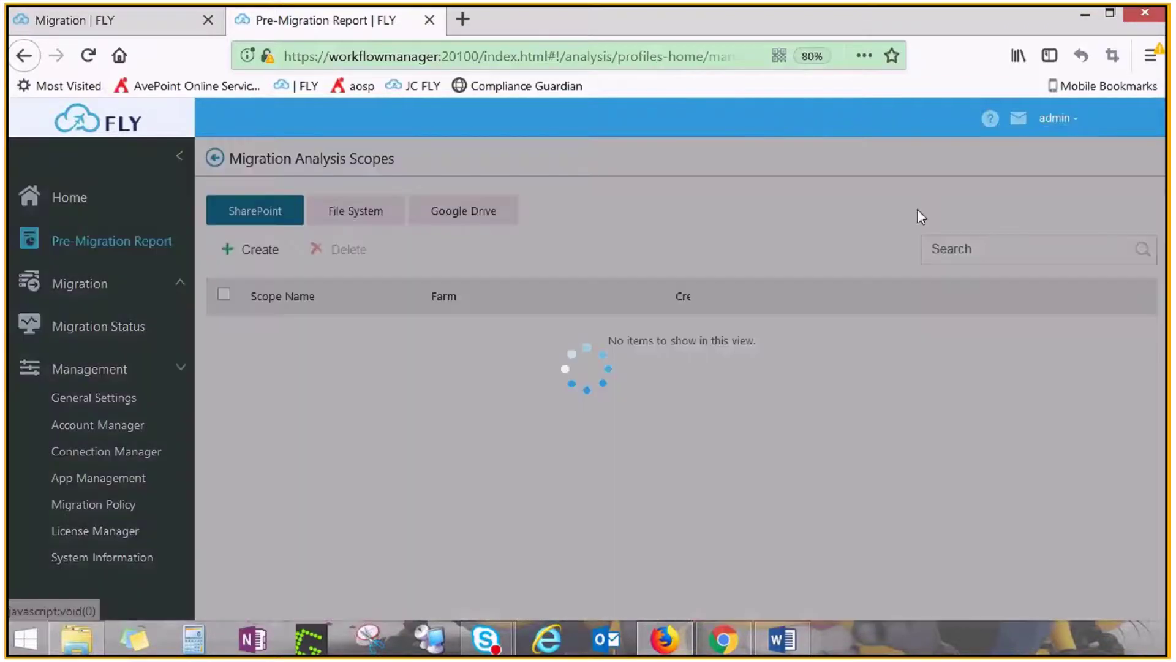
pyautogui.click(256, 251)
# Create scope 'demo' with the sales, tsp and one personal site collection, then return to the report
pyautogui.click(278, 228)
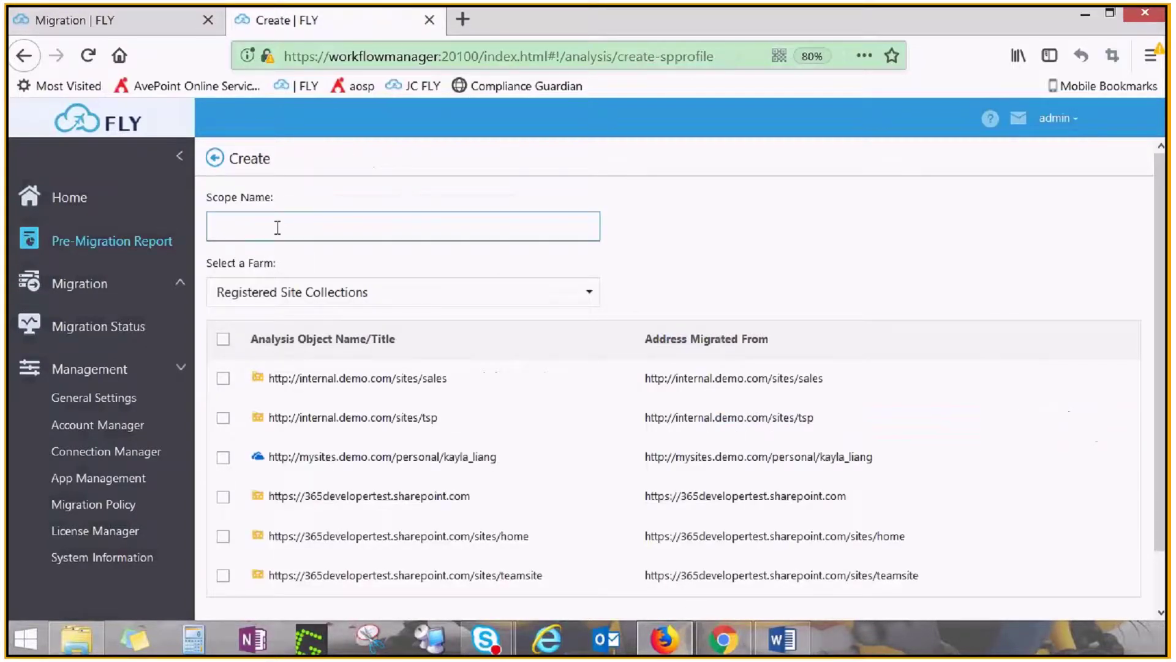
pyautogui.write('demo')
pyautogui.click(223, 378)
pyautogui.click(223, 419)
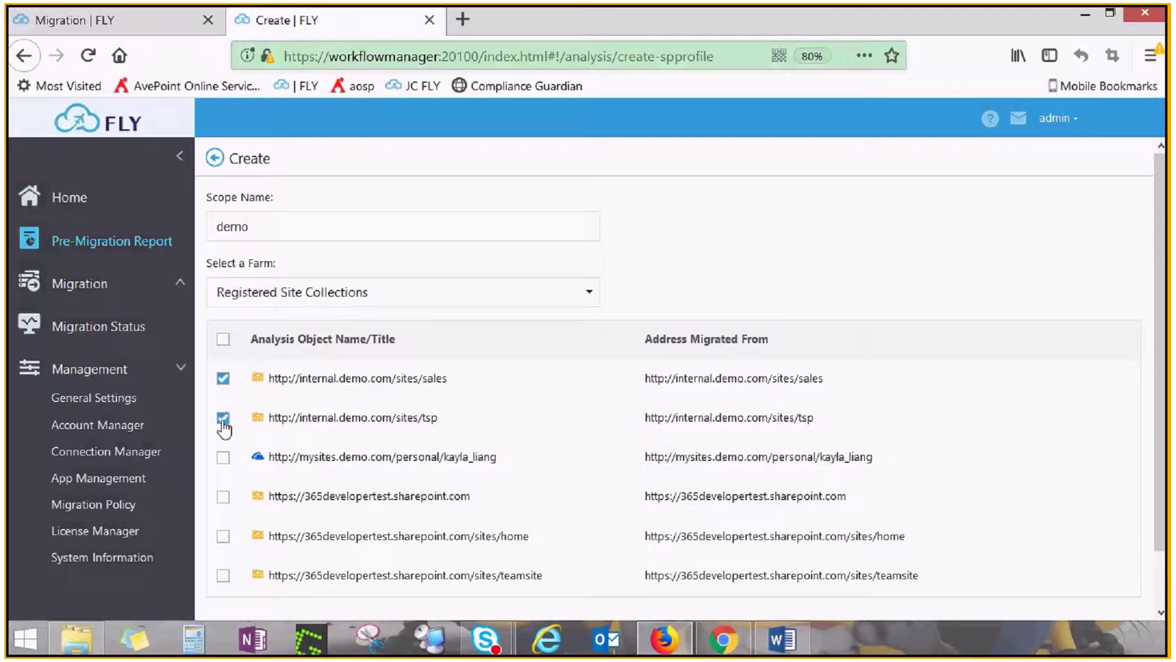
pyautogui.click(223, 458)
pyautogui.scroll(-1, 571, 427)
pyautogui.scroll(-1, 571, 427)
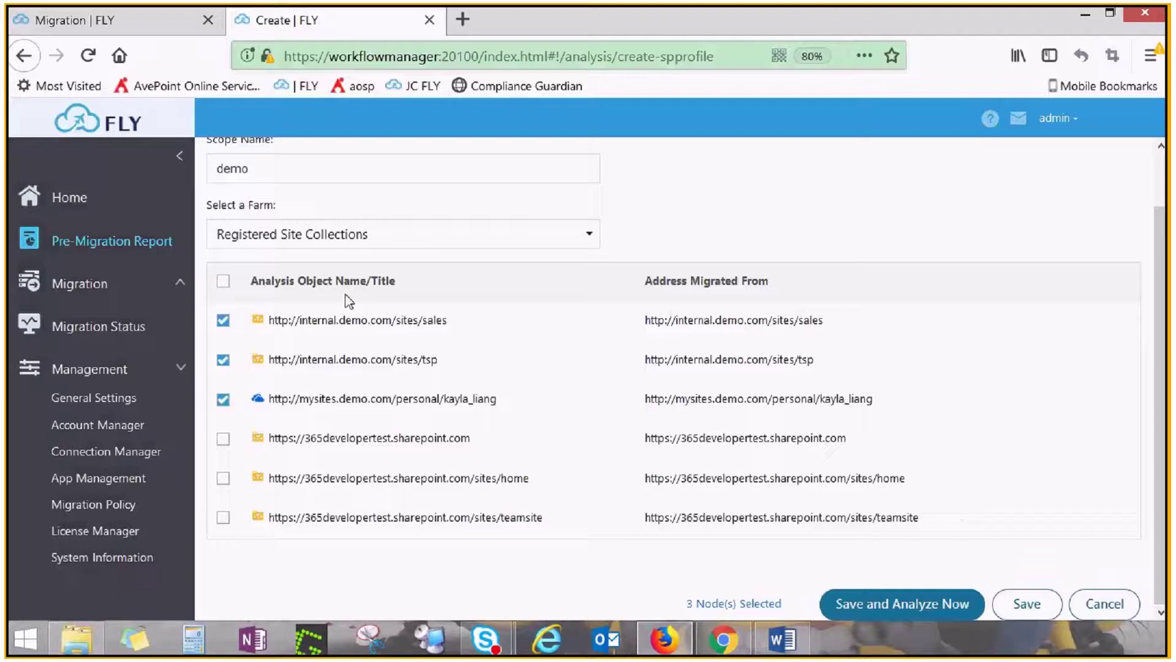
pyautogui.click(133, 245)
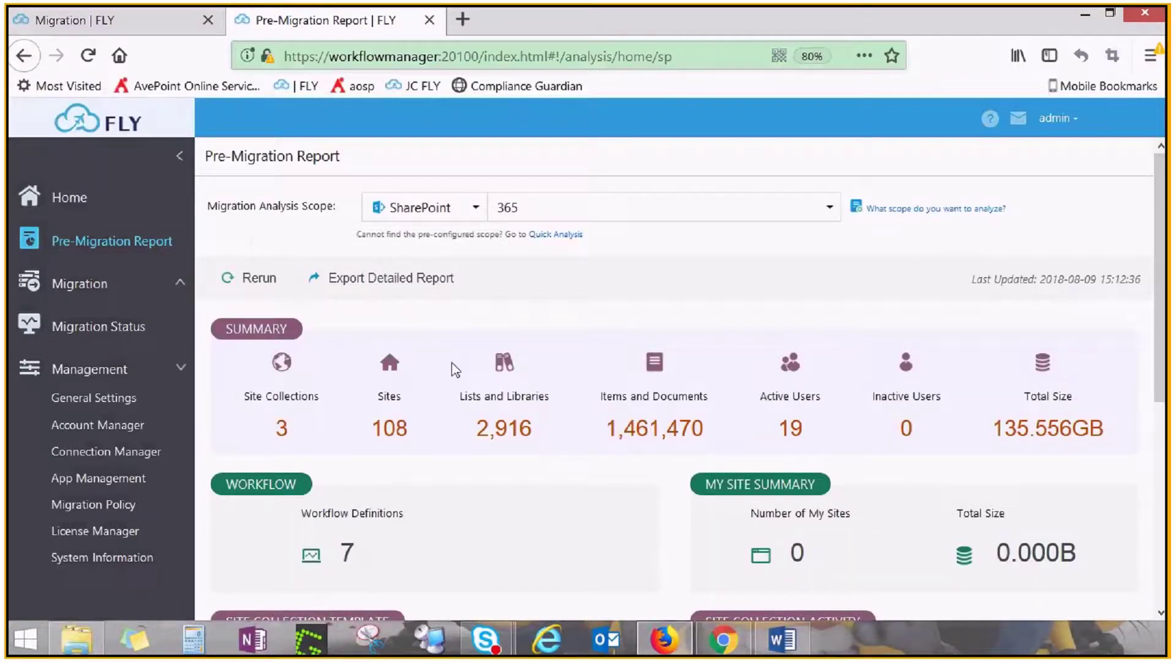
pyautogui.scroll(-5, 516, 366)
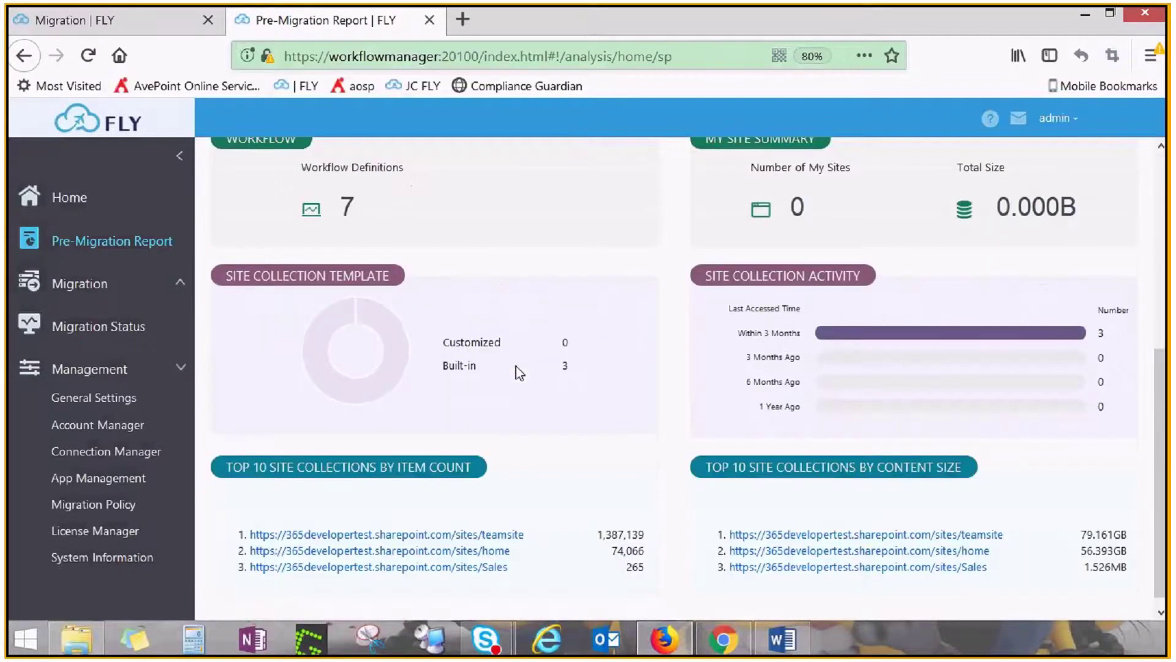
pyautogui.scroll(5, 516, 367)
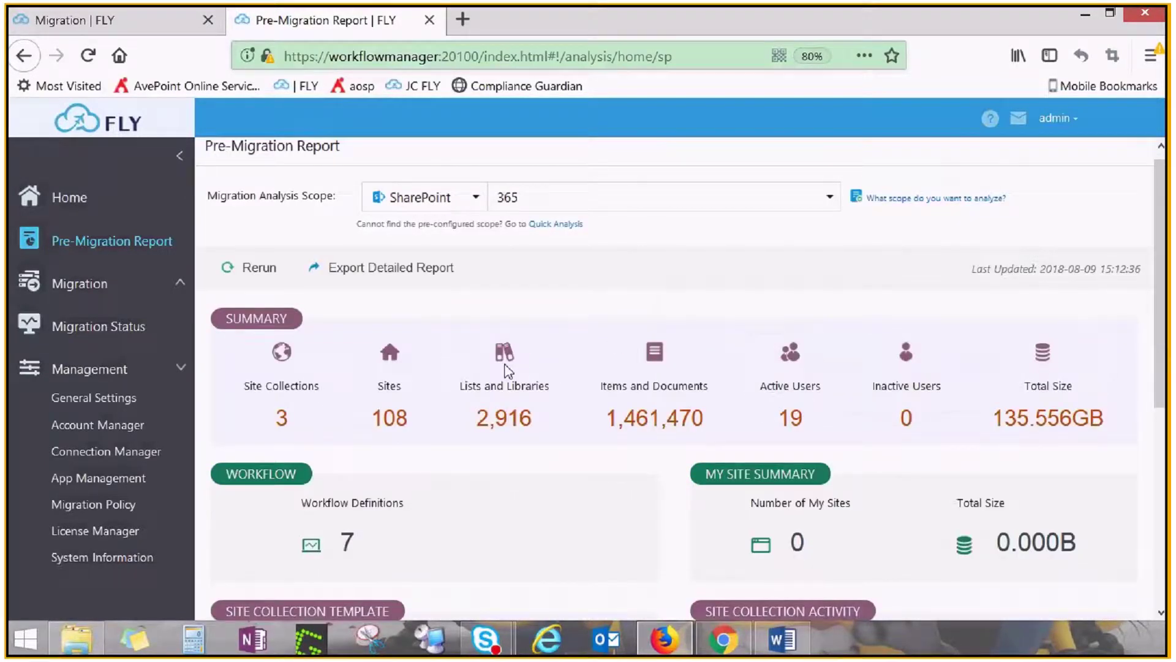
pyautogui.click(390, 273)
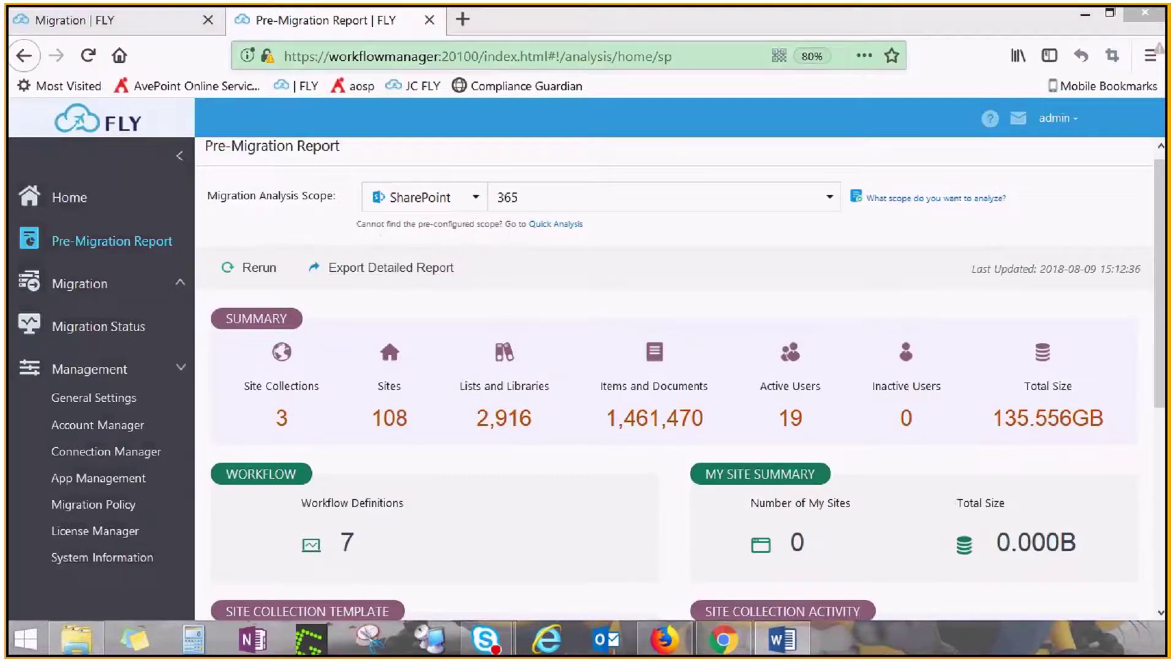
# Set up a SharePoint Migration with SharePoint as source type and a chosen destination tenant
pyautogui.click(77, 287)
pyautogui.click(92, 317)
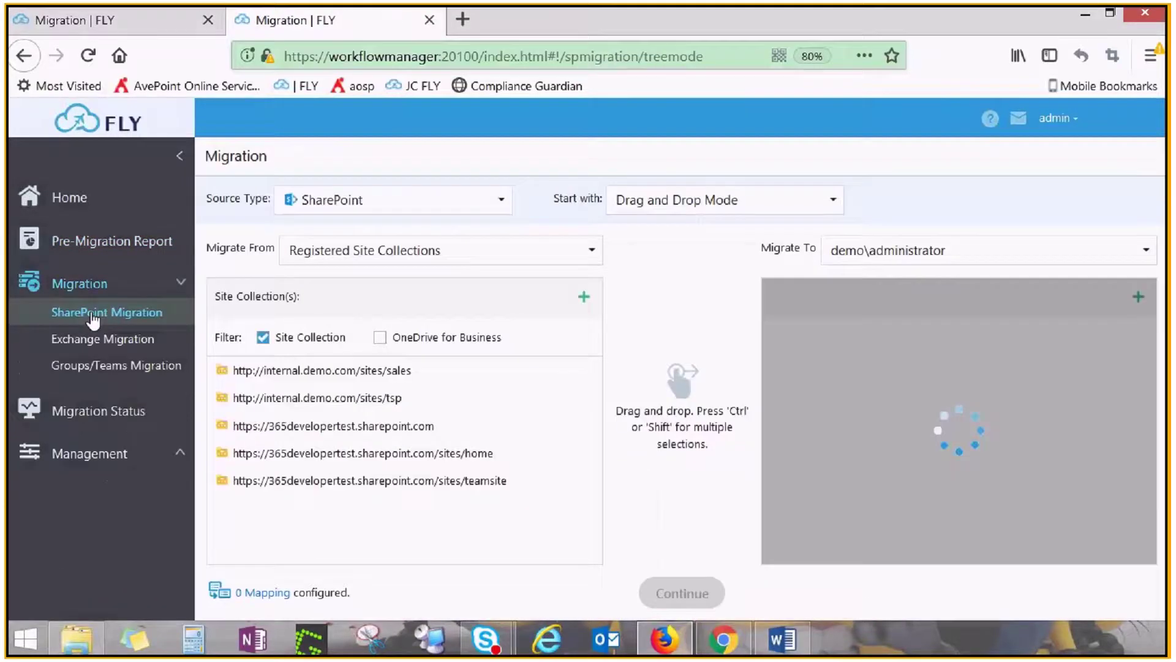
pyautogui.click(500, 201)
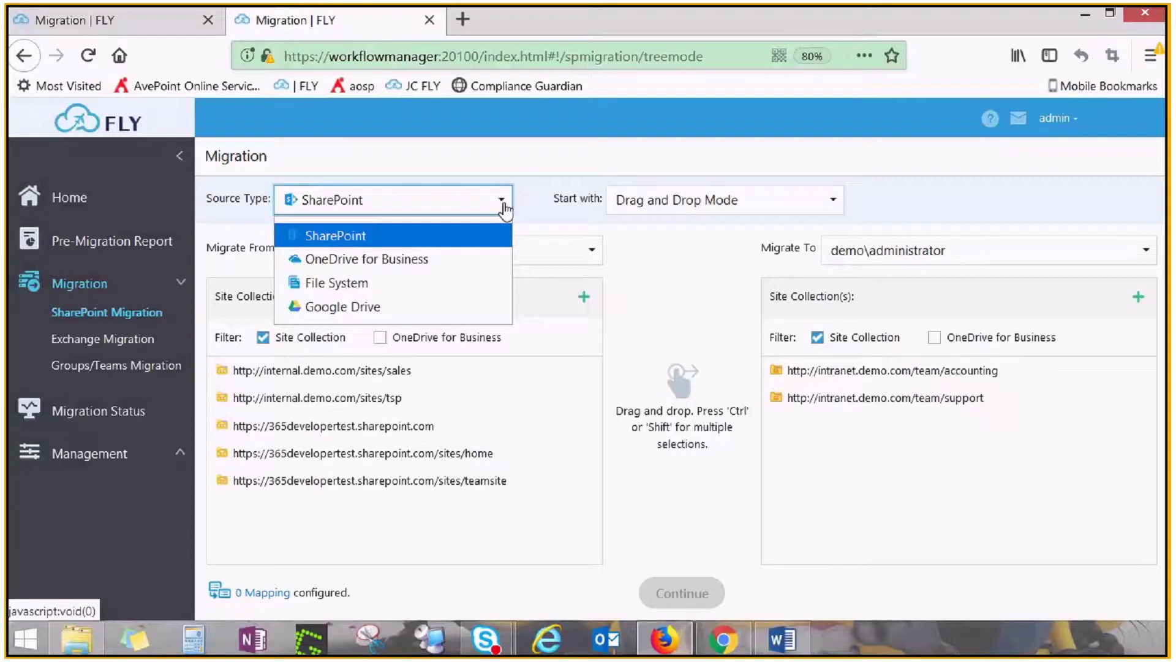
pyautogui.click(504, 208)
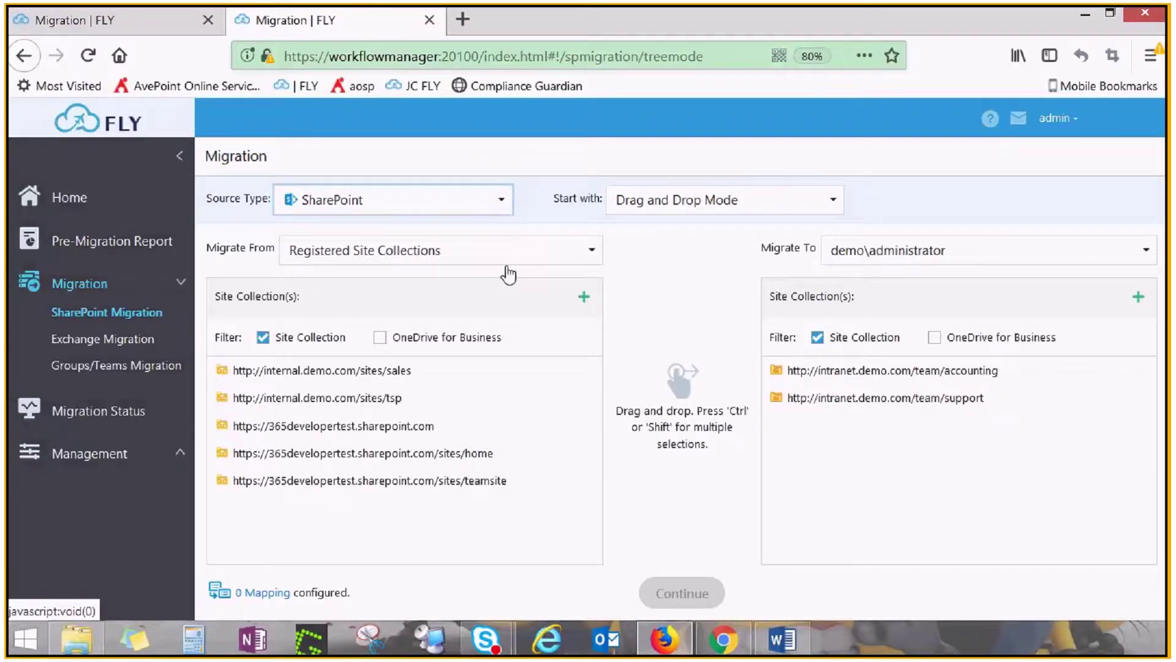
pyautogui.click(1146, 250)
pyautogui.click(953, 310)
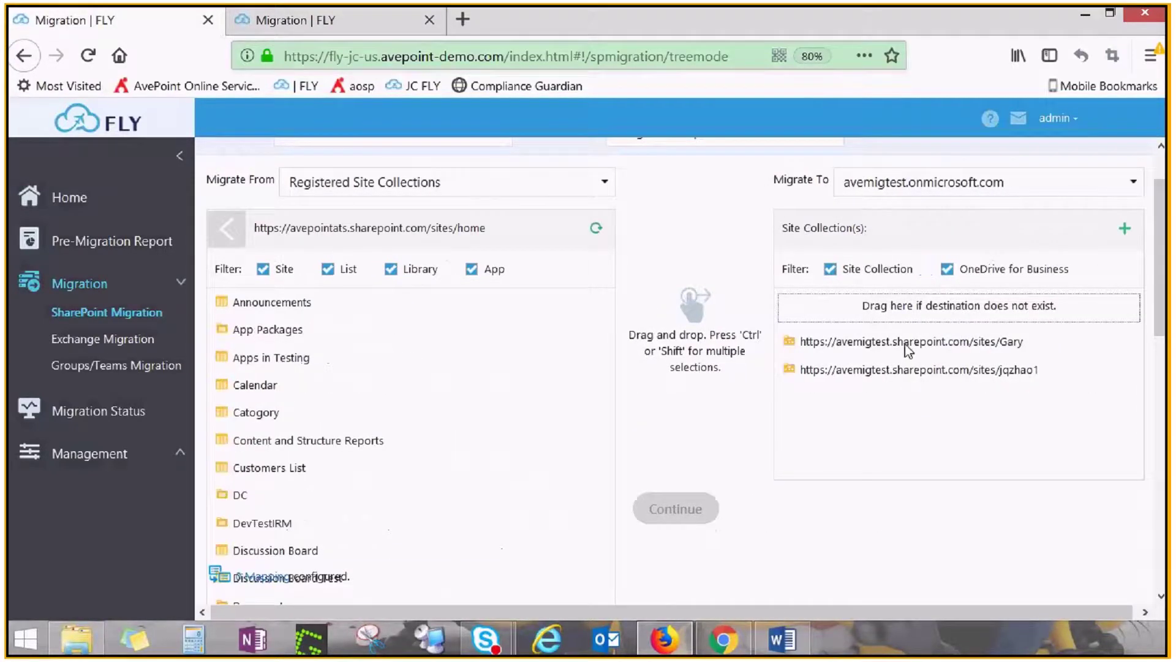
# Open source Documents and destination Shared Documents, then combine EMEA Divison into the fg folder
pyautogui.click(905, 344)
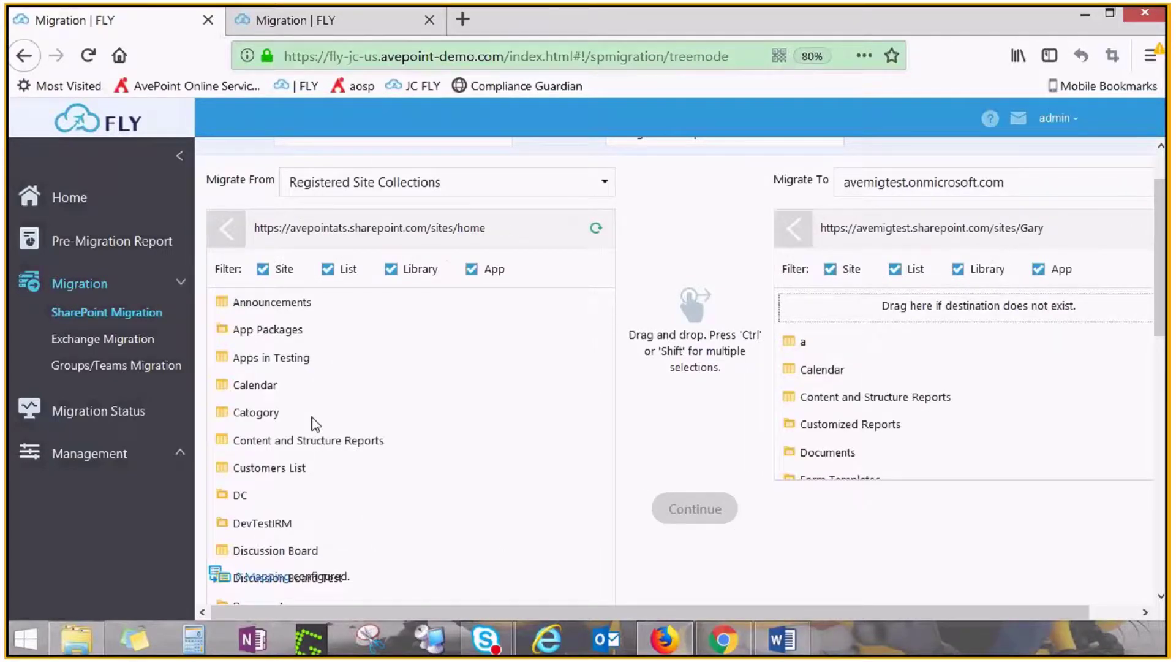
pyautogui.scroll(-4, 315, 422)
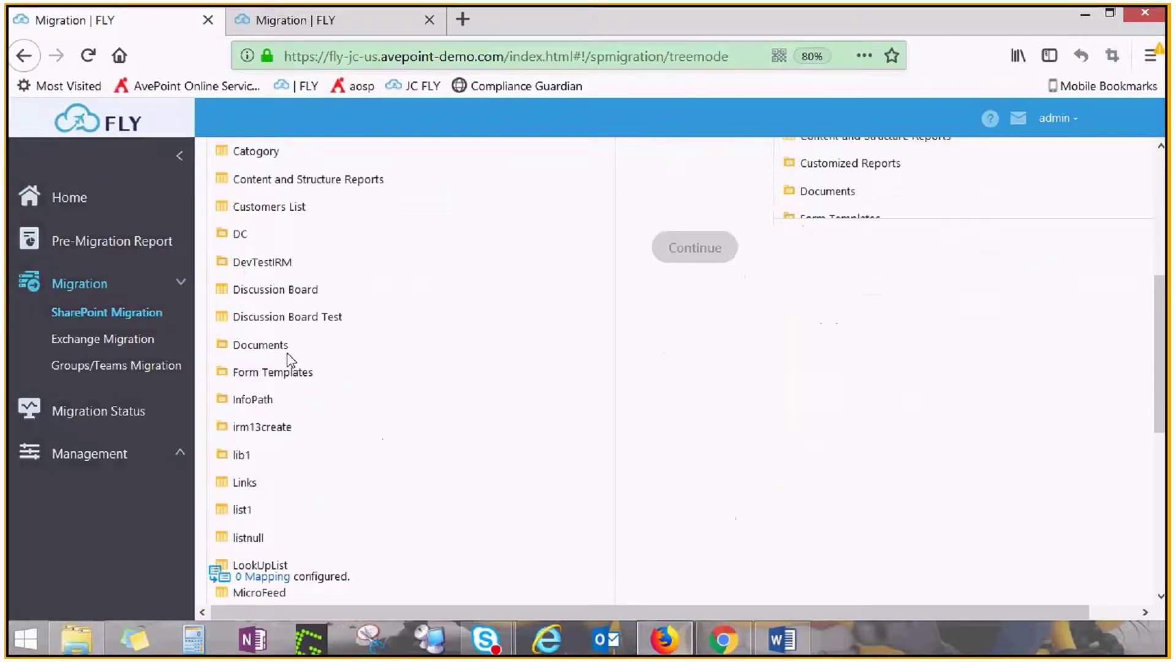
pyautogui.click(288, 348)
pyautogui.click(773, 515)
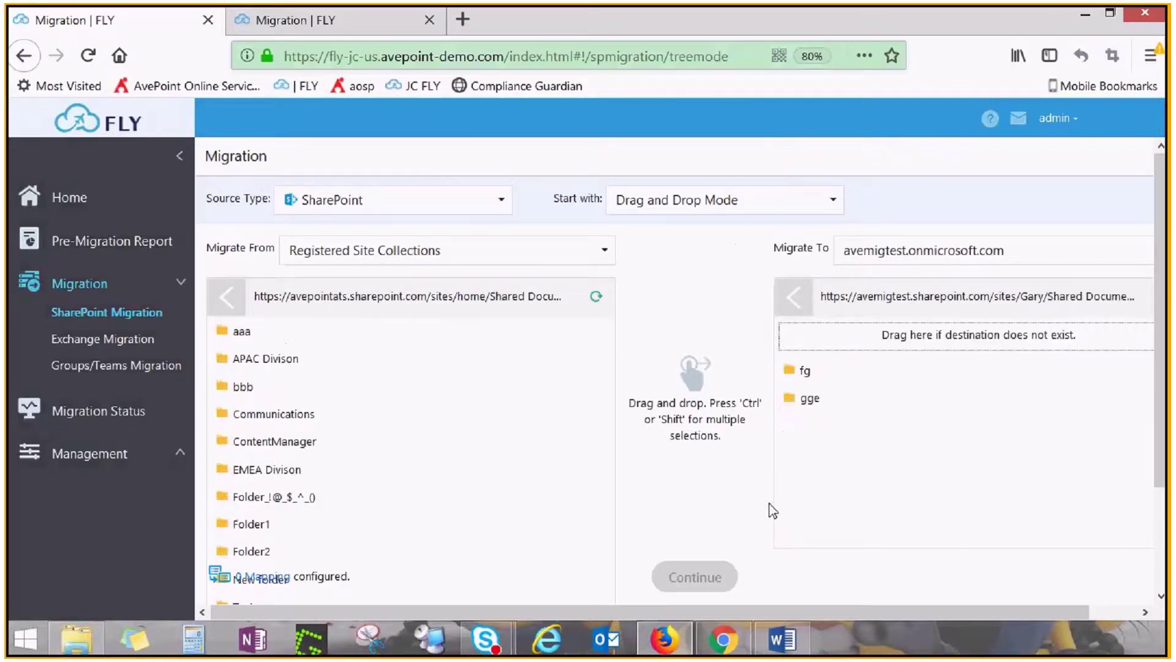
pyautogui.scroll(-2, 402, 438)
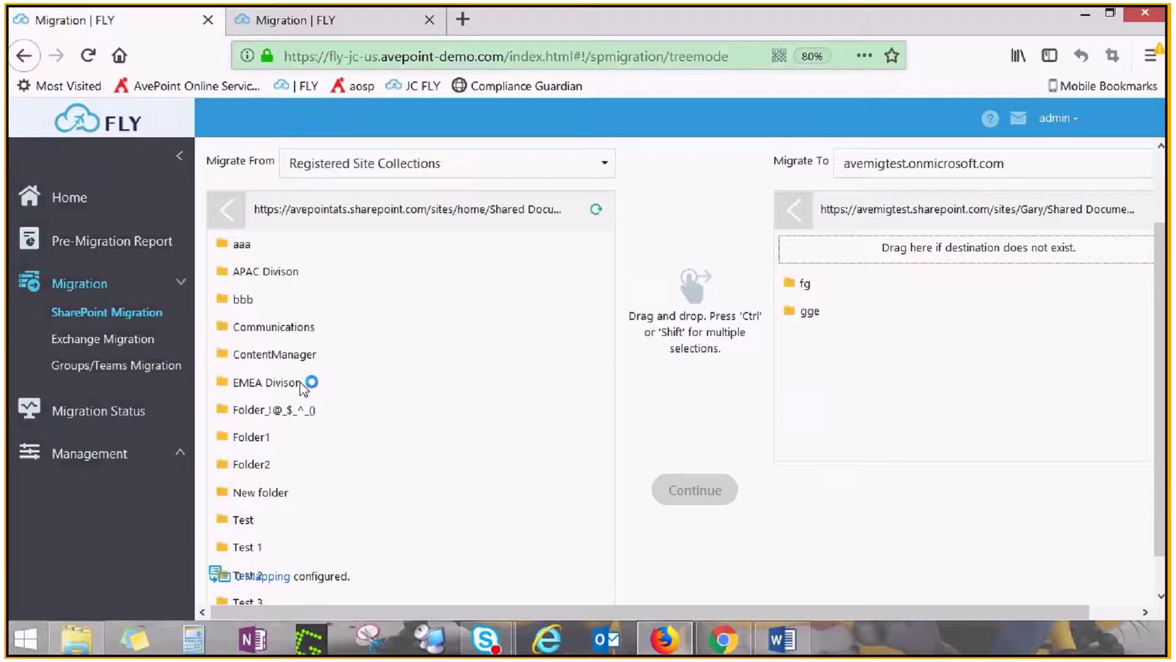
pyautogui.moveTo(302, 387); pyautogui.dragTo(819, 283)
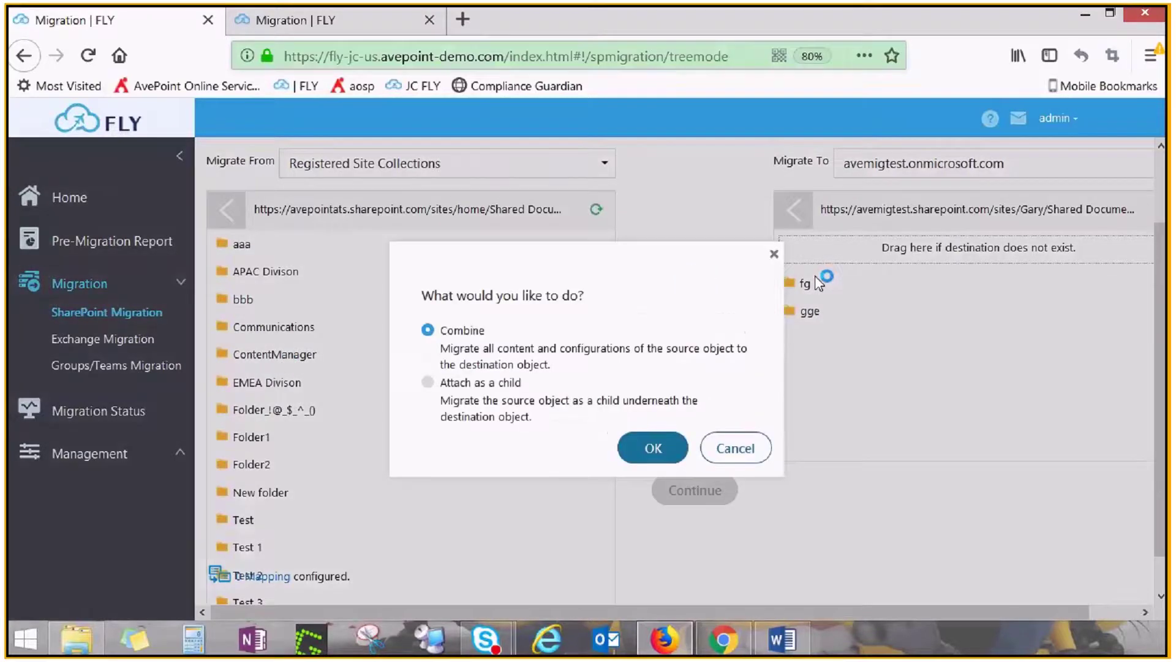
pyautogui.click(644, 457)
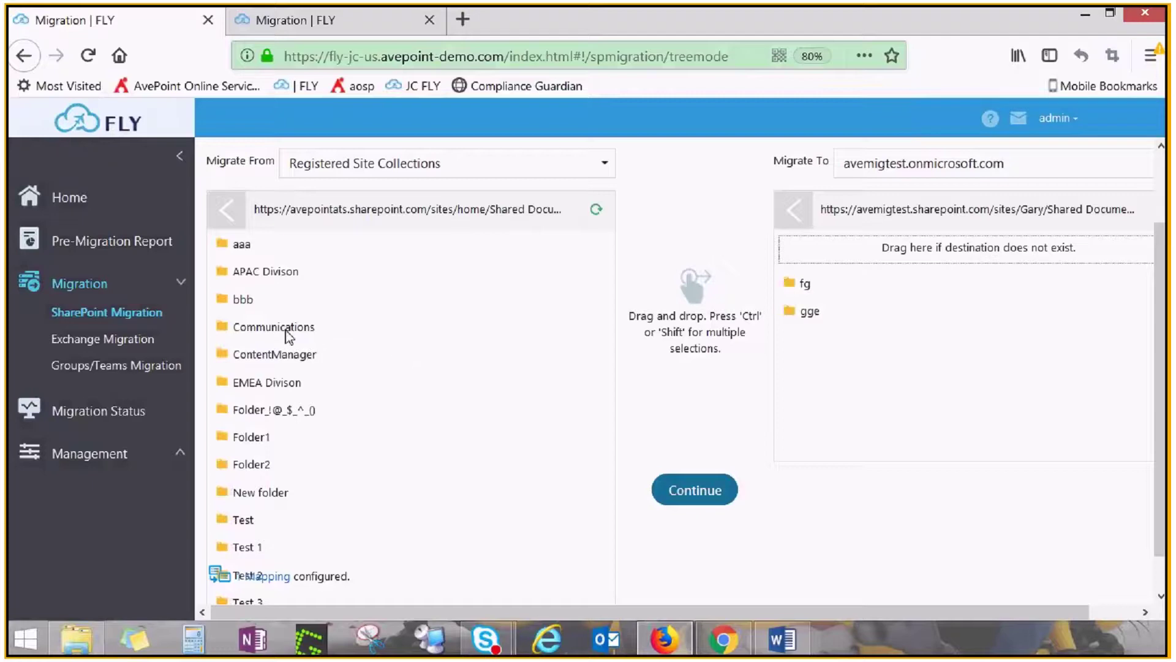
# Map Communications as a new destination folder and Form Templates onto the destination Documents library
pyautogui.moveTo(288, 329); pyautogui.dragTo(950, 254)
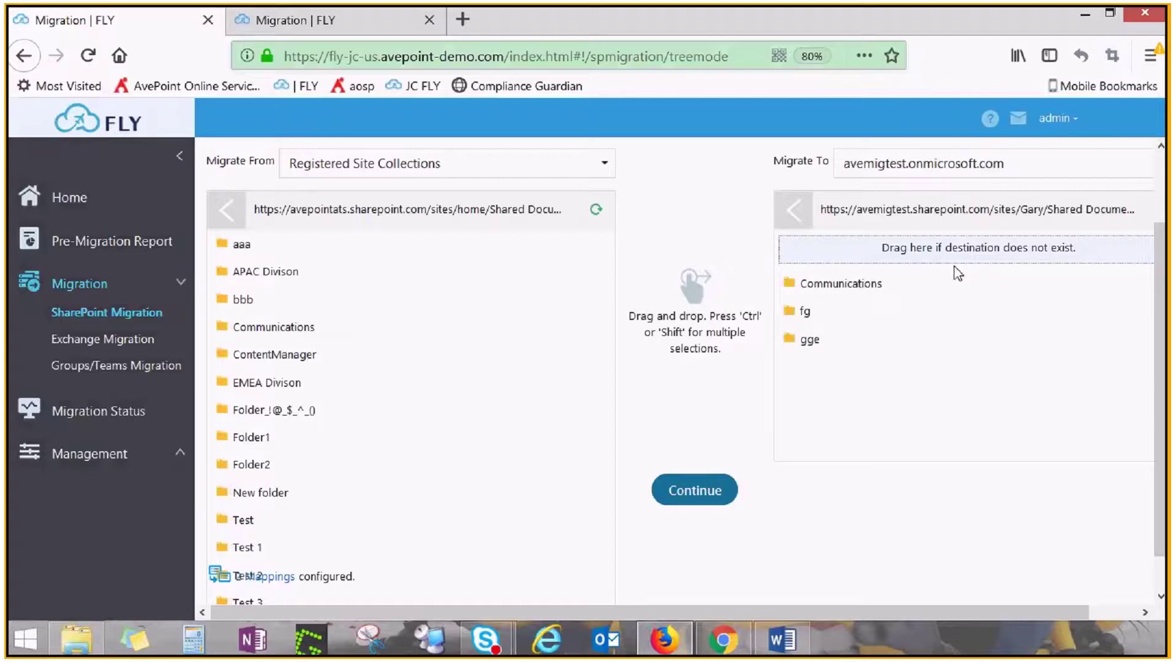
pyautogui.click(238, 219)
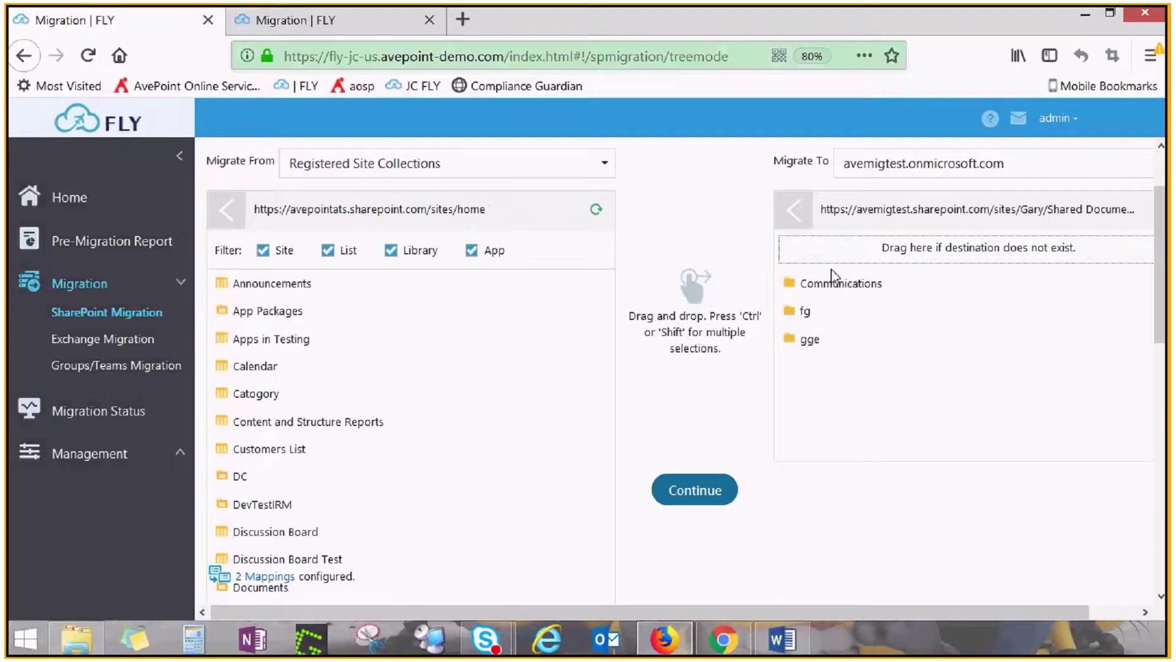
pyautogui.click(795, 224)
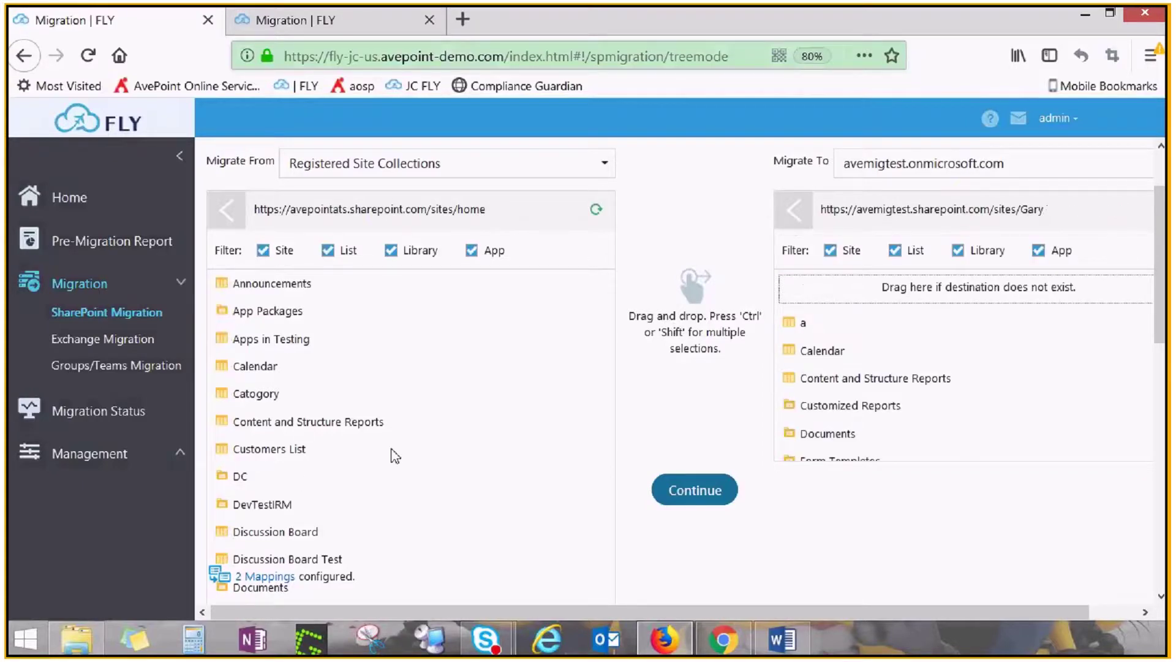
pyautogui.scroll(-3, 394, 454)
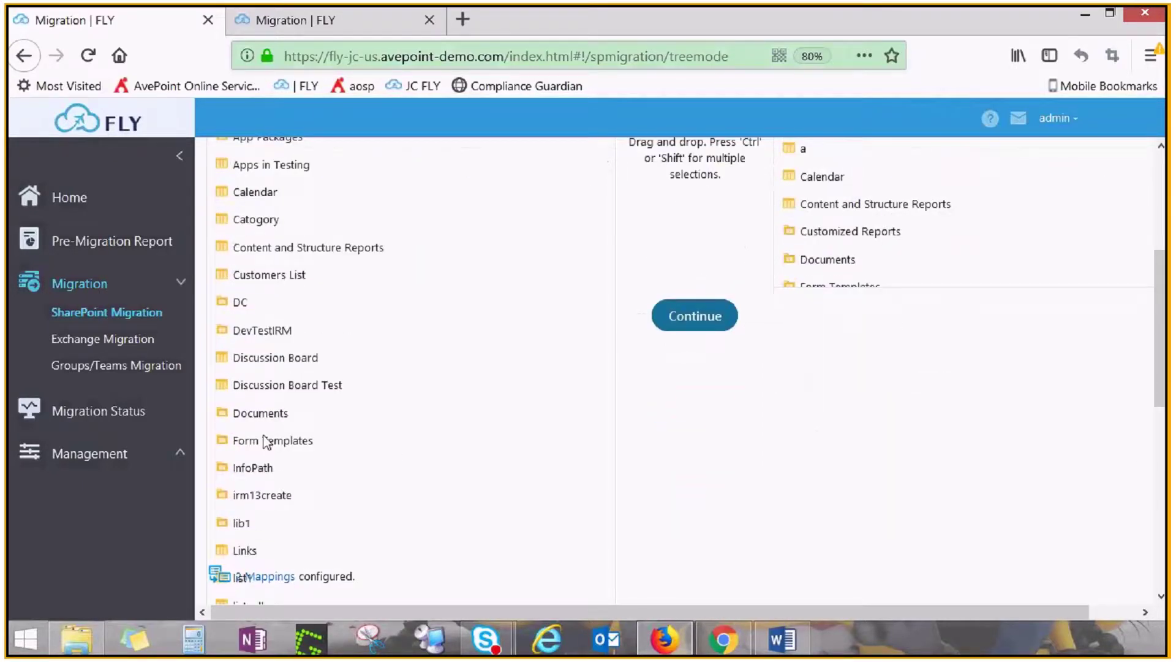
pyautogui.moveTo(265, 440); pyautogui.dragTo(845, 267)
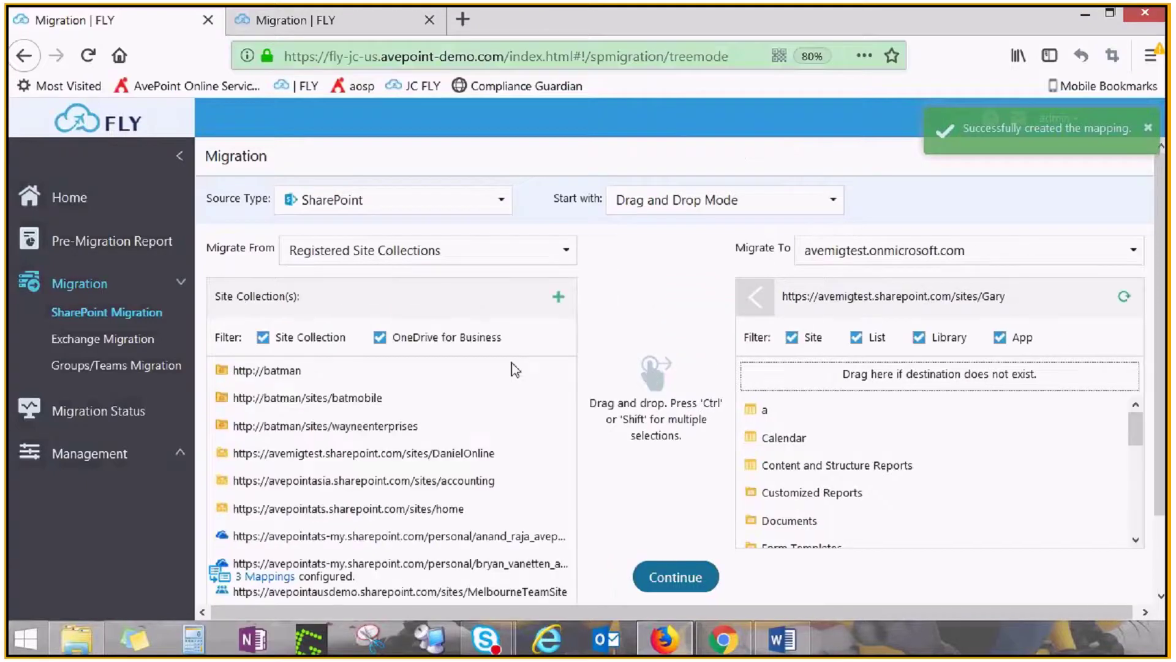
# Map a source site collection onto a destination site collection as the fourth mapping
pyautogui.click(763, 303)
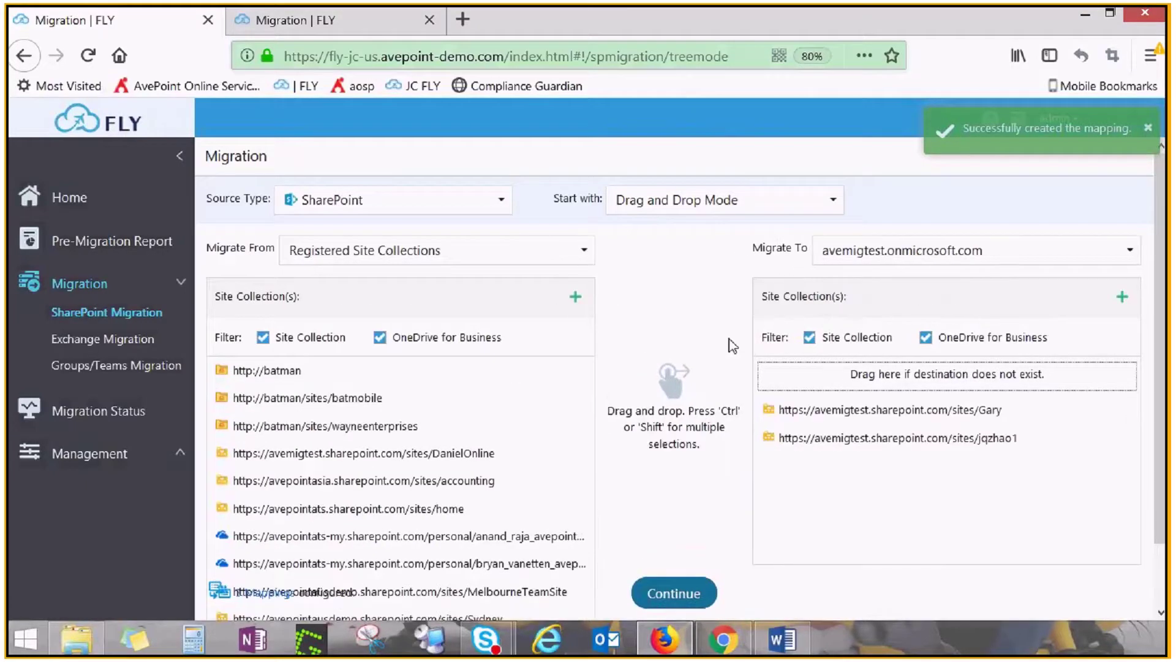
pyautogui.scroll(-1, 377, 457)
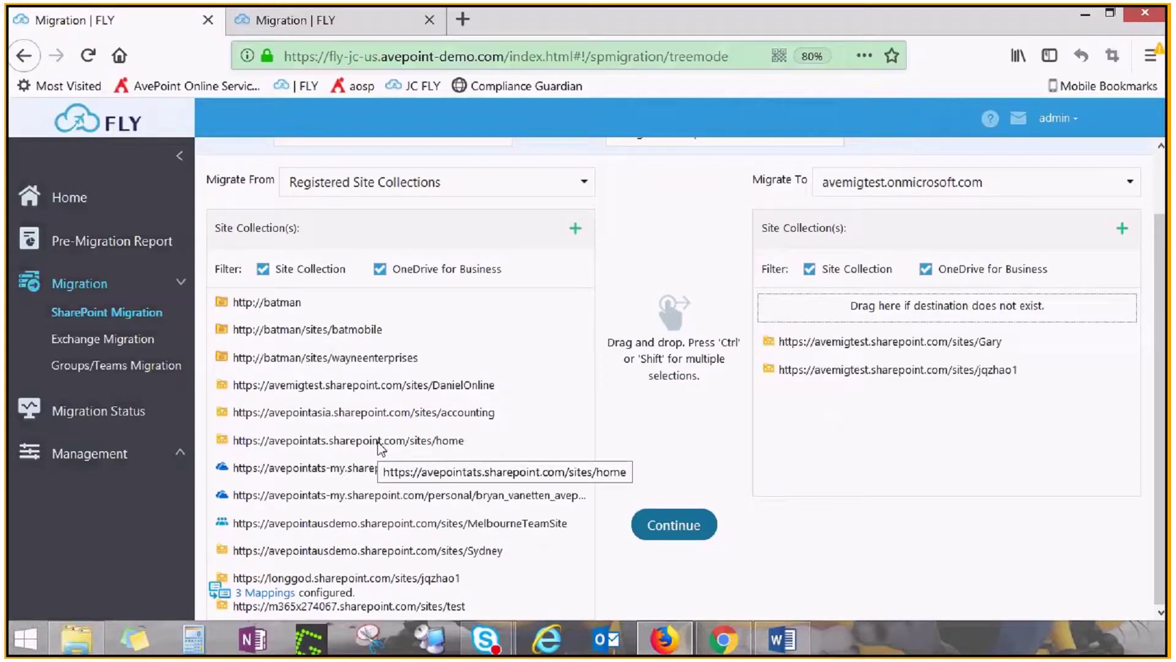
pyautogui.moveTo(380, 447); pyautogui.dragTo(888, 342)
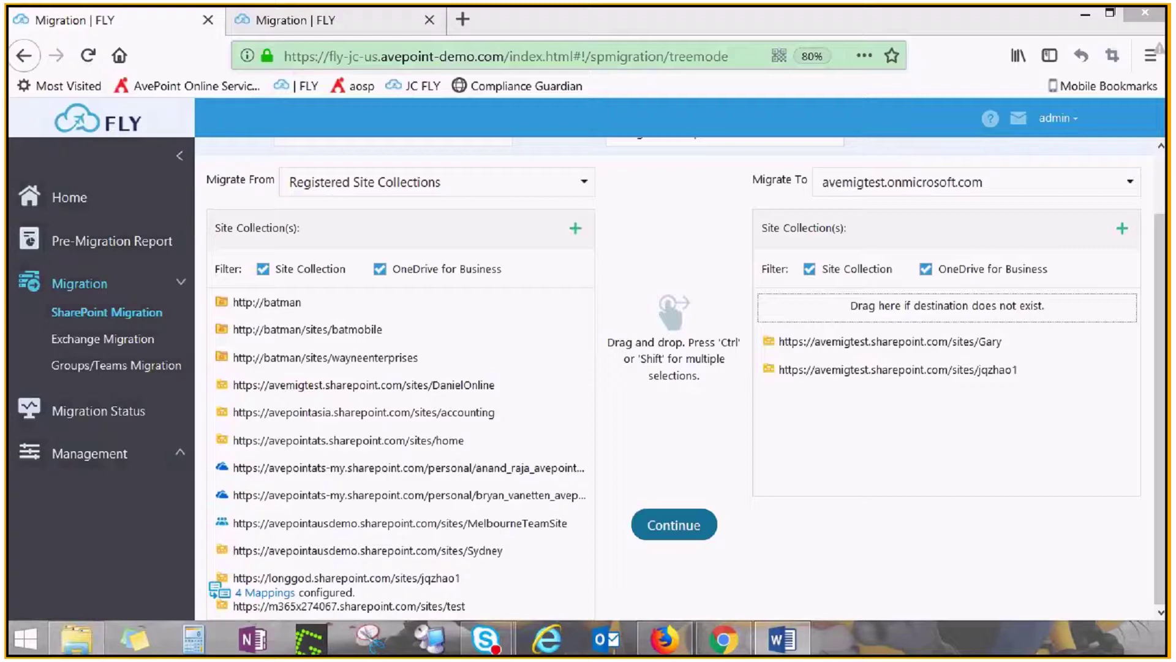
pyautogui.click(331, 19)
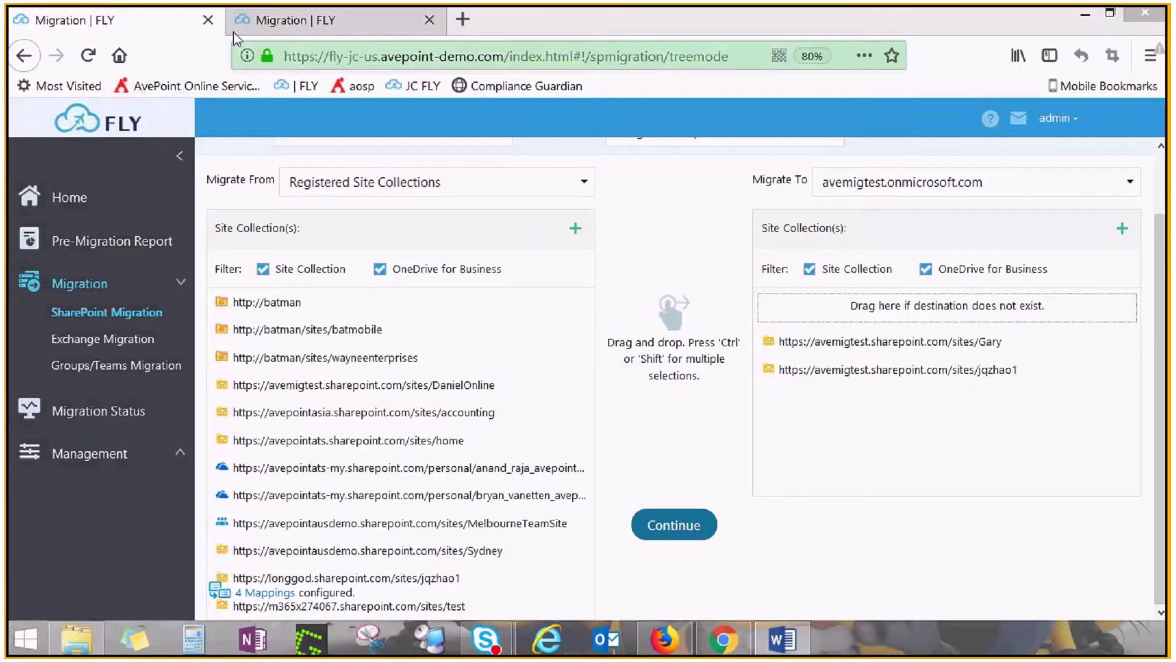
# Switch the second tab's migration to Import Mode, then return to the first tab
pyautogui.click(832, 200)
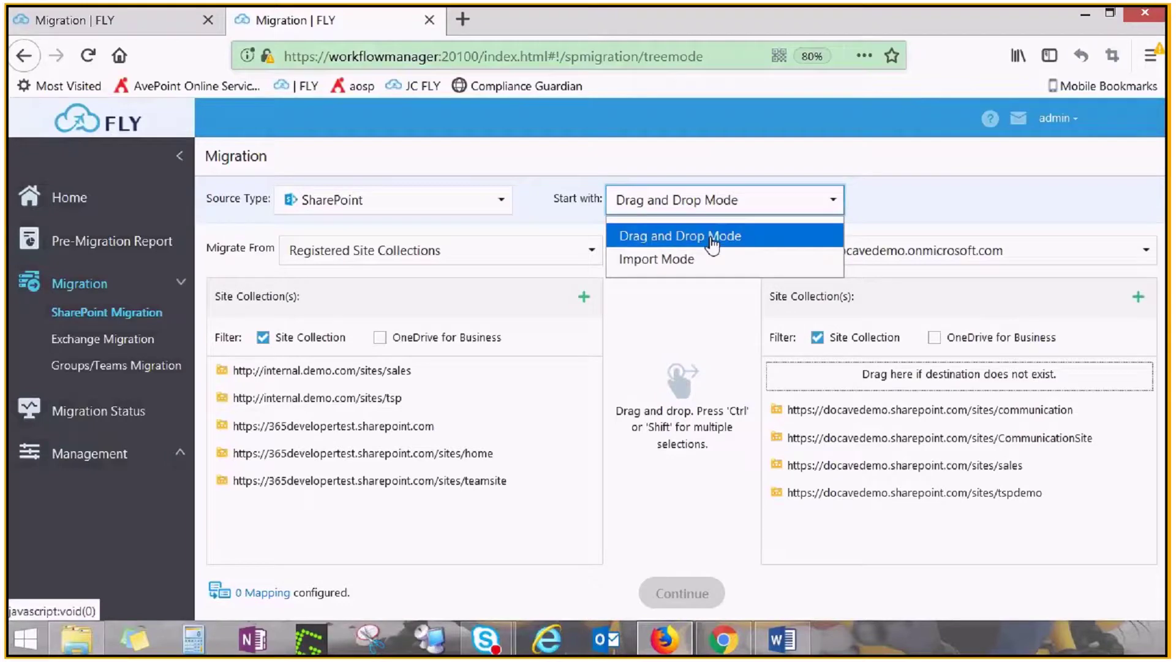
pyautogui.click(649, 259)
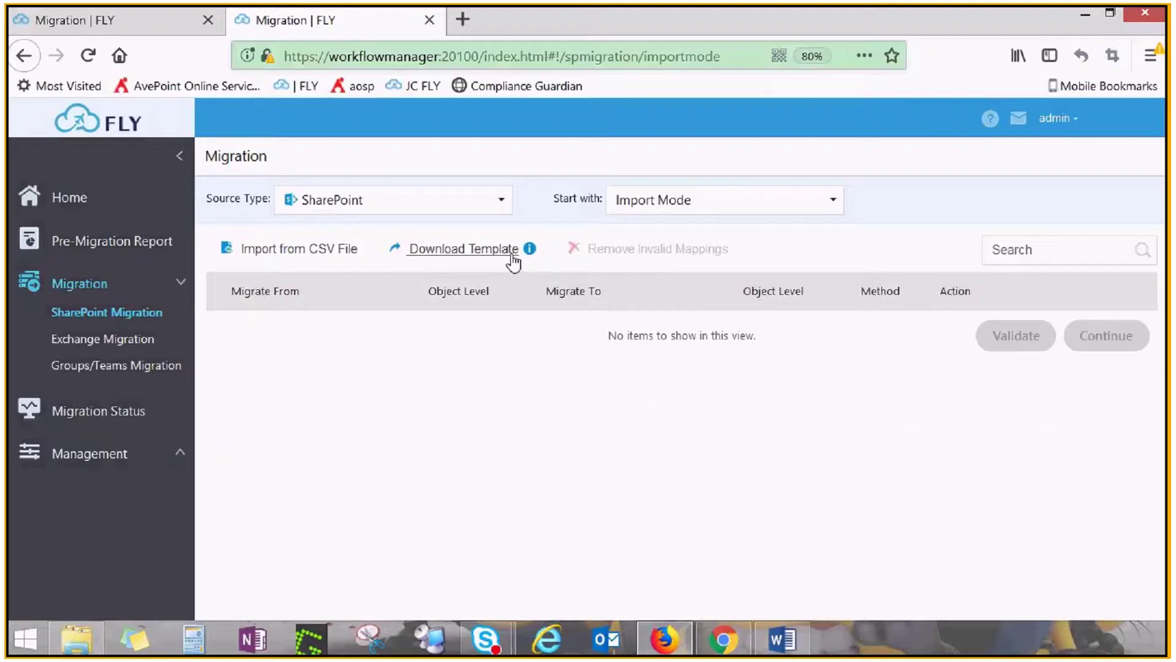
pyautogui.moveTo(528, 258)
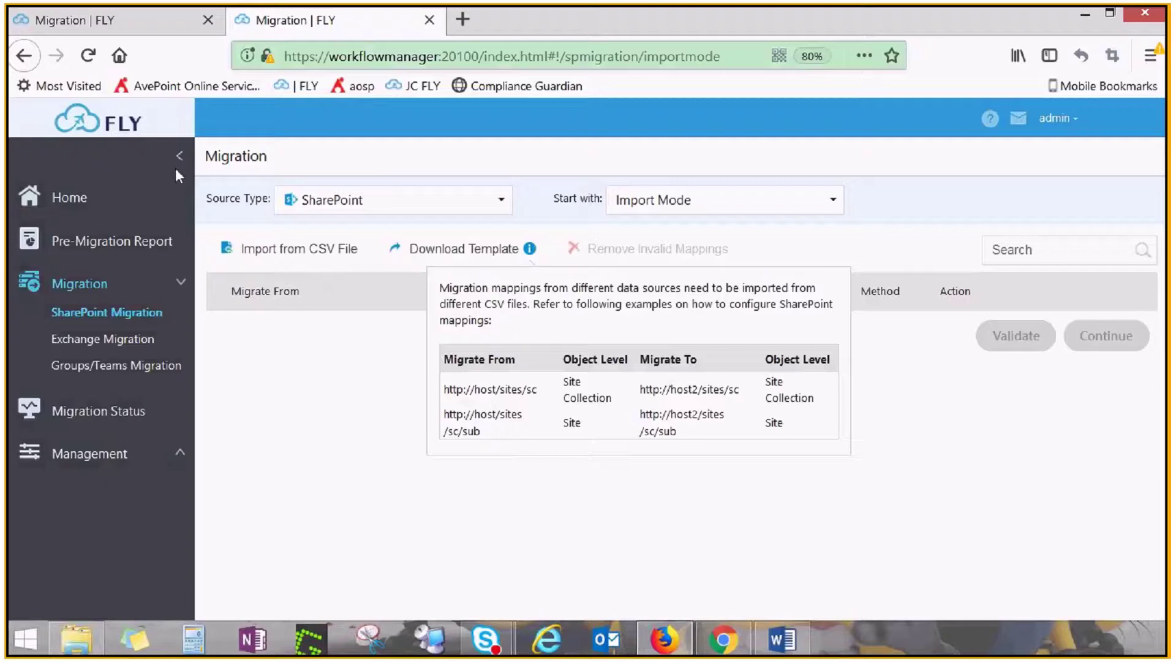
pyautogui.hotkey('ctrl', 'Tab')
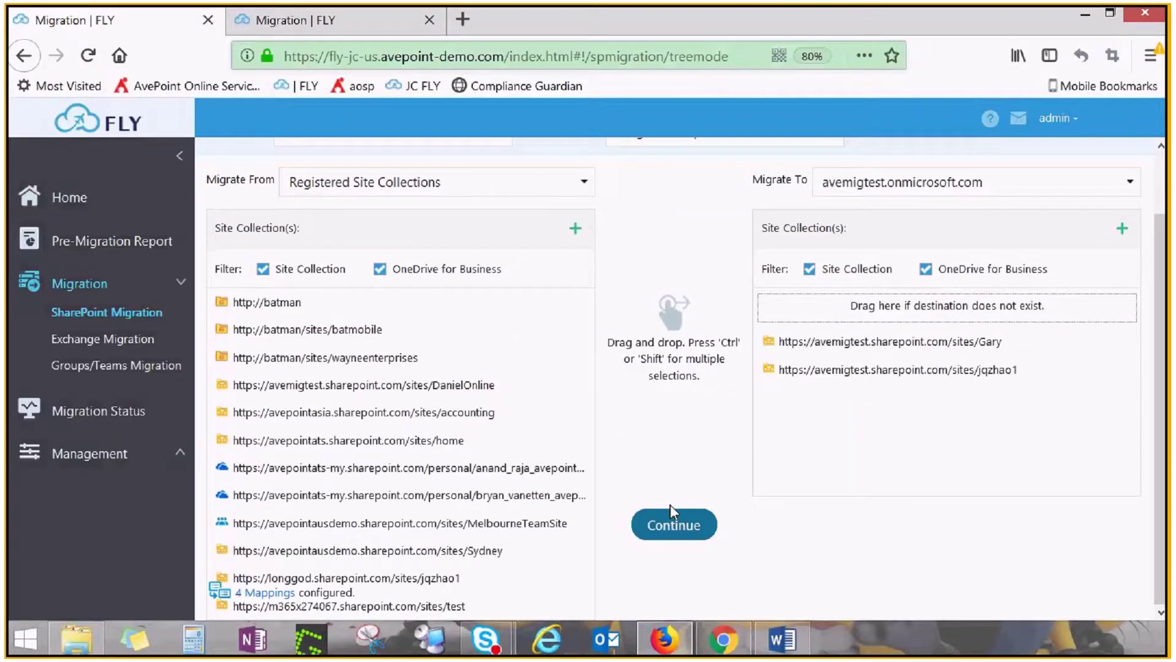
# Continue to Migration Settings for the four mappings and review the Default Migration Policy details
pyautogui.click(674, 526)
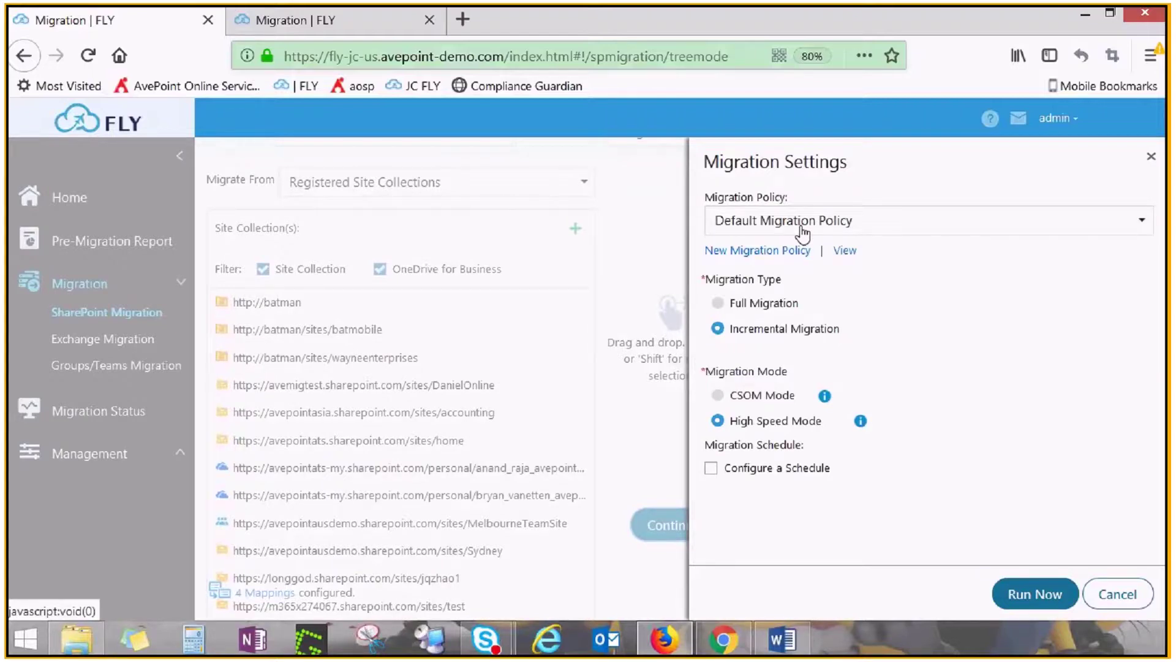
pyautogui.click(845, 250)
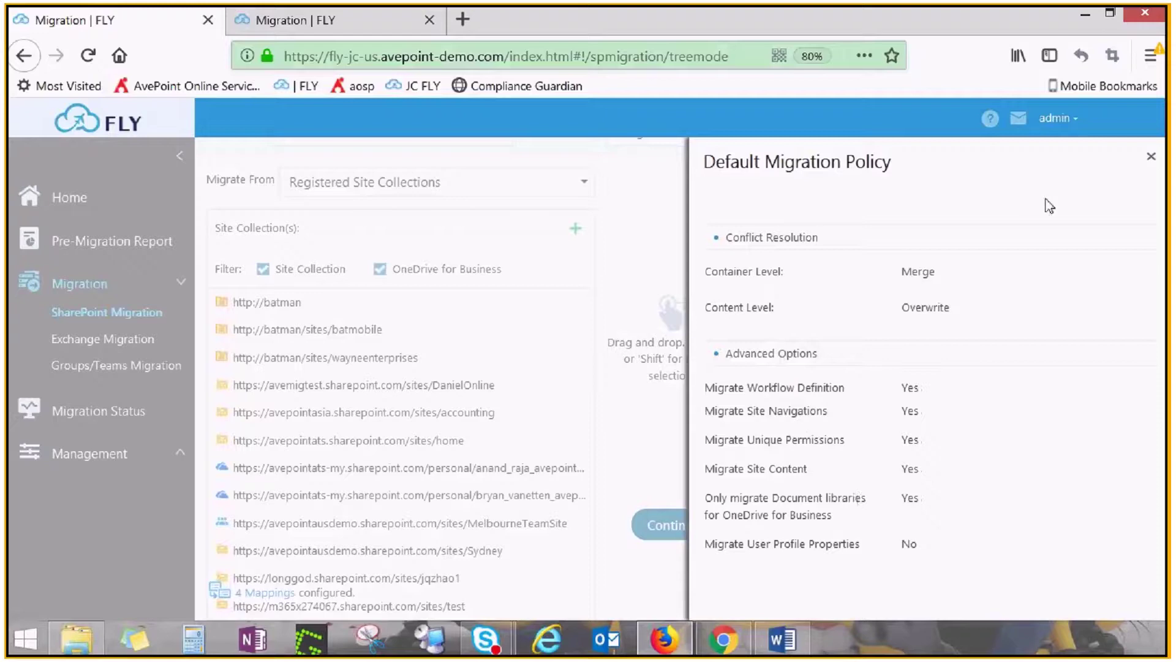
pyautogui.click(1151, 157)
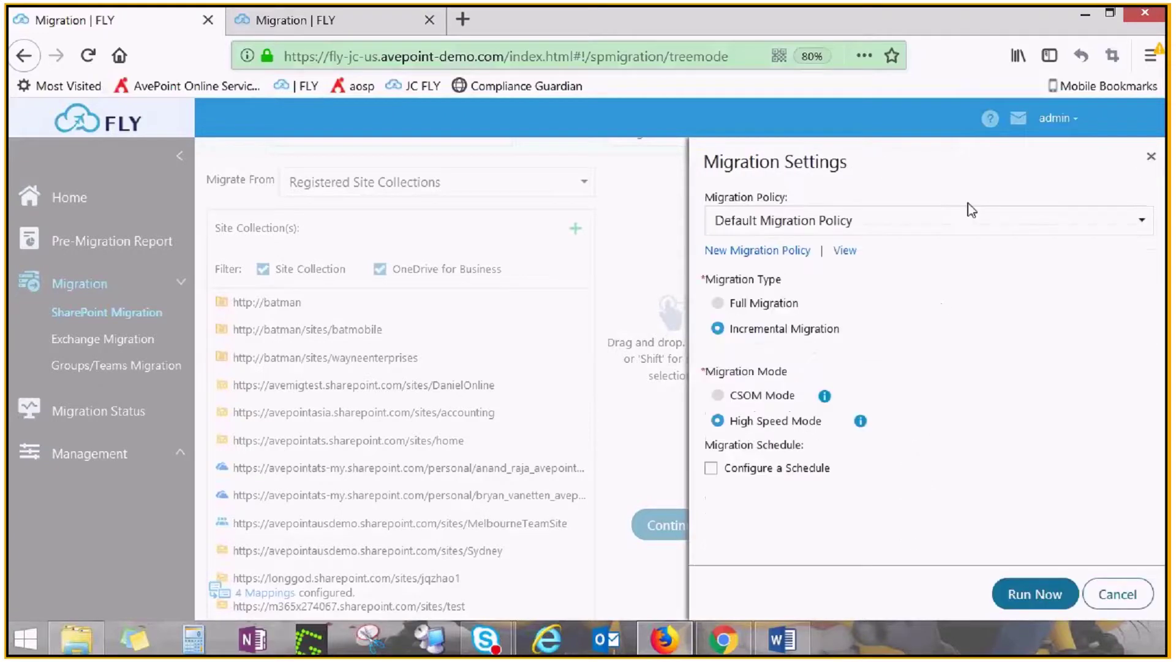
# Create a new migration policy named 'demo123'
pyautogui.click(785, 262)
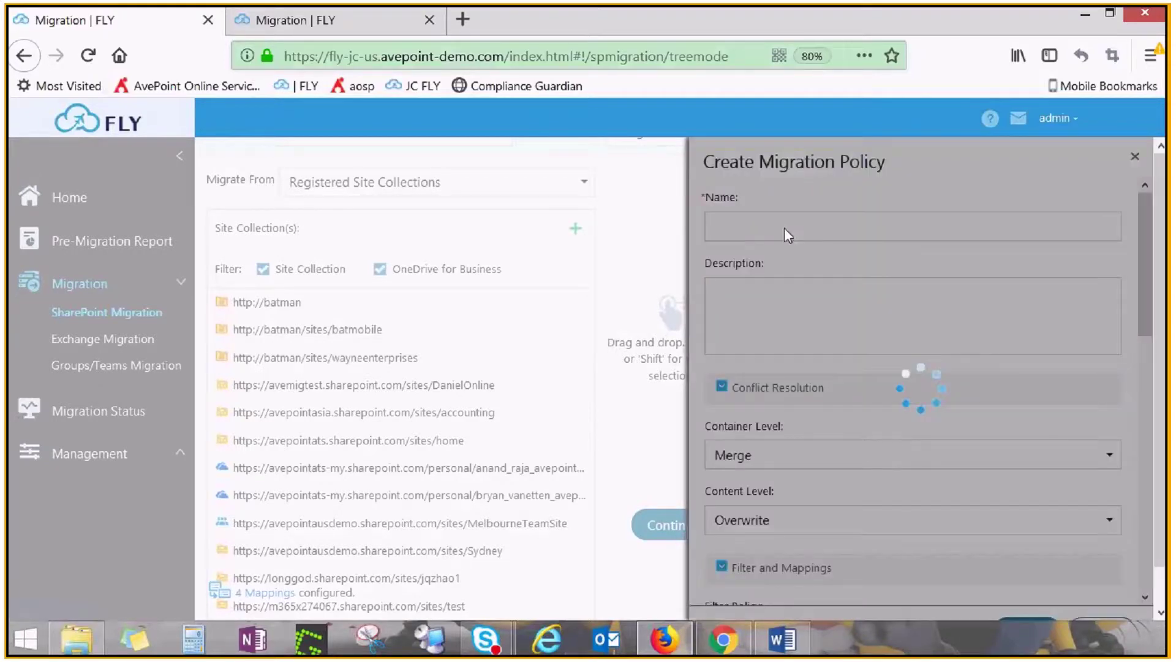
pyautogui.click(781, 232)
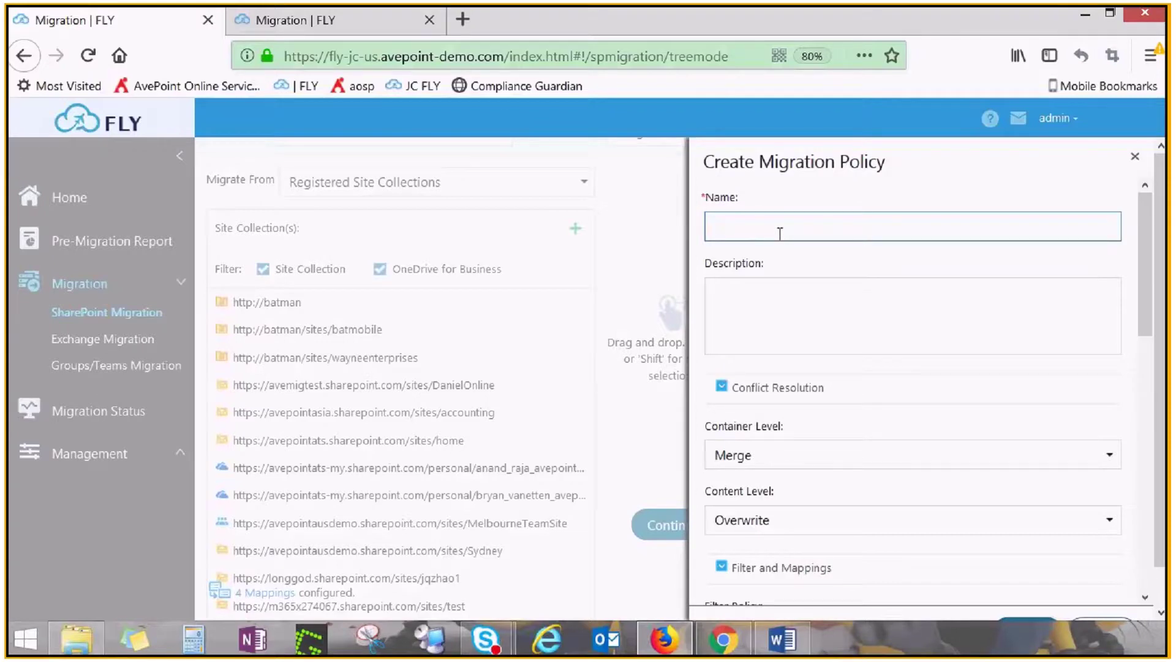
pyautogui.write('demo123')
pyautogui.scroll(-1, 831, 412)
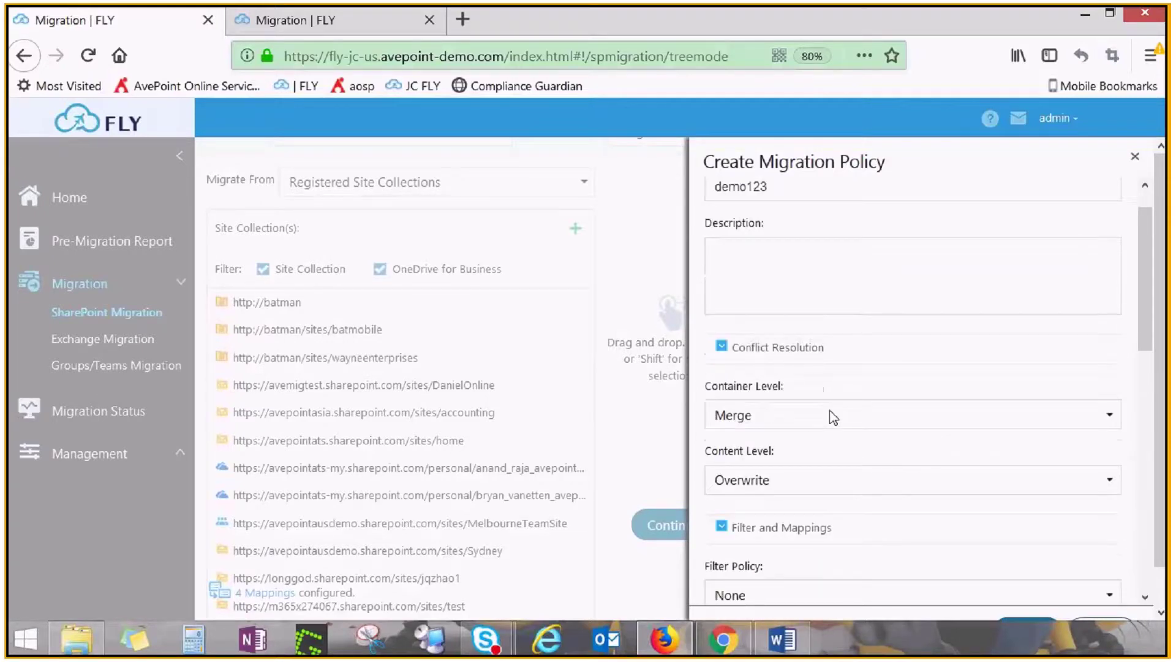
pyautogui.scroll(-3, 833, 418)
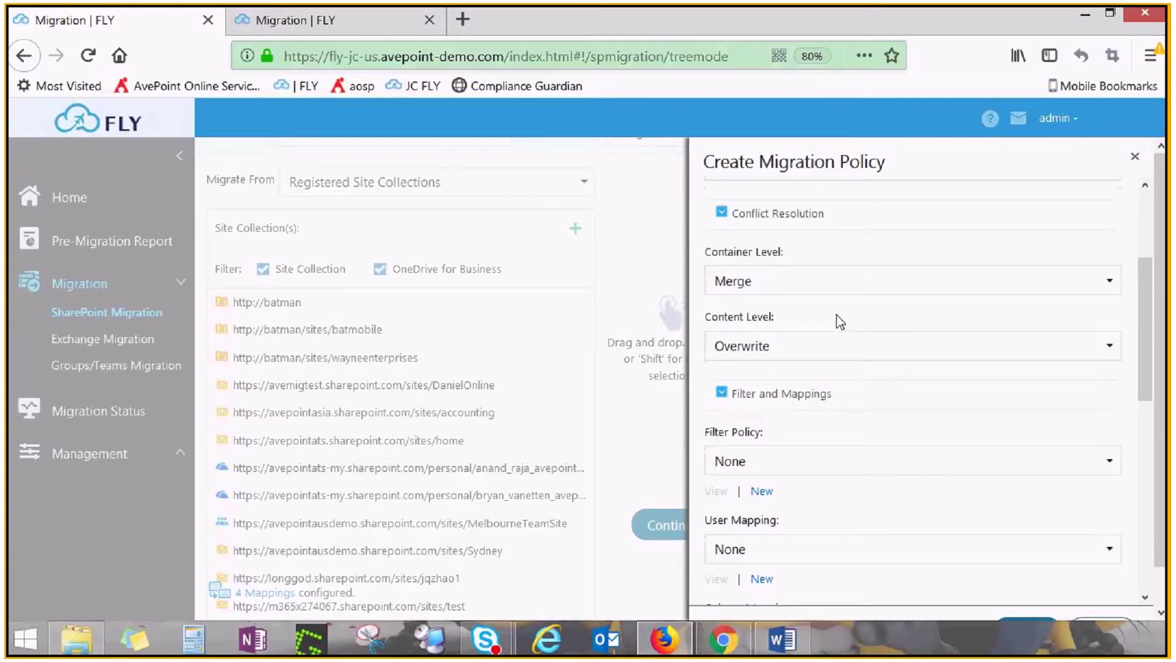
pyautogui.scroll(-2, 839, 322)
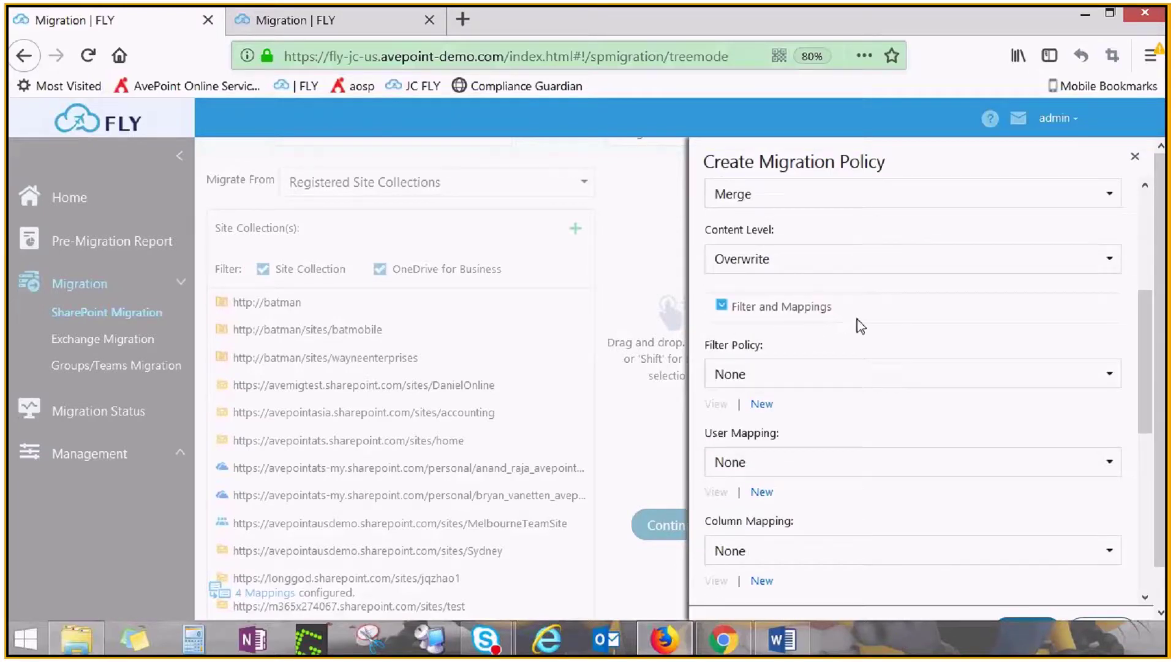
pyautogui.scroll(-2, 861, 326)
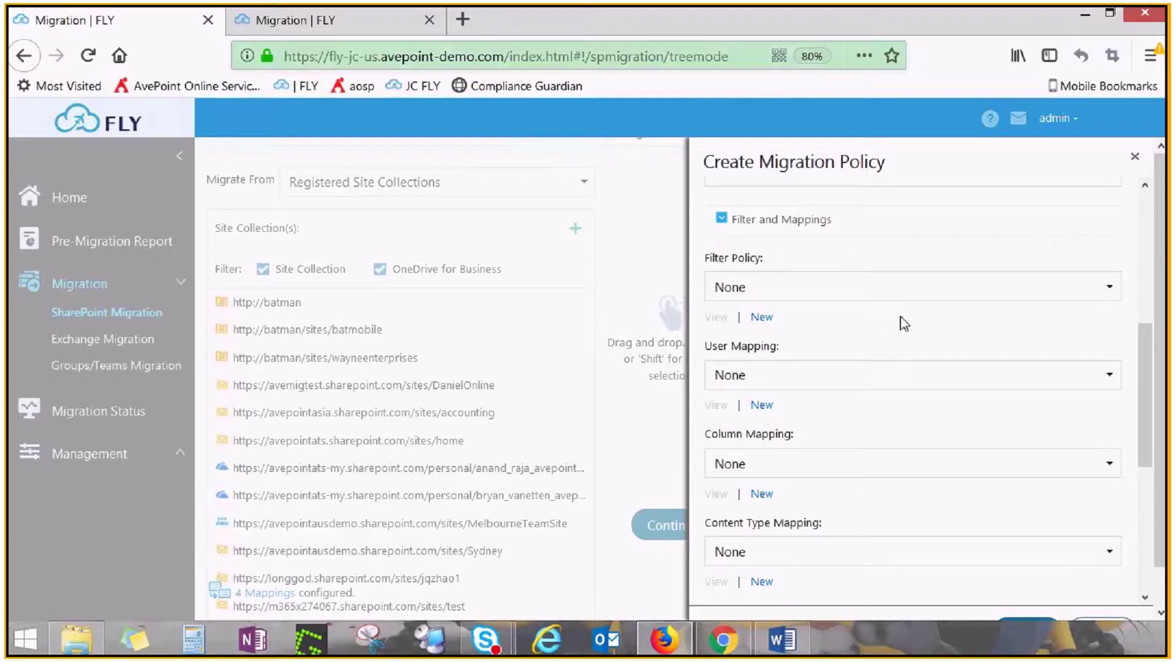
pyautogui.scroll(-1, 942, 383)
pyautogui.scroll(-2, 943, 383)
pyautogui.scroll(2, 916, 389)
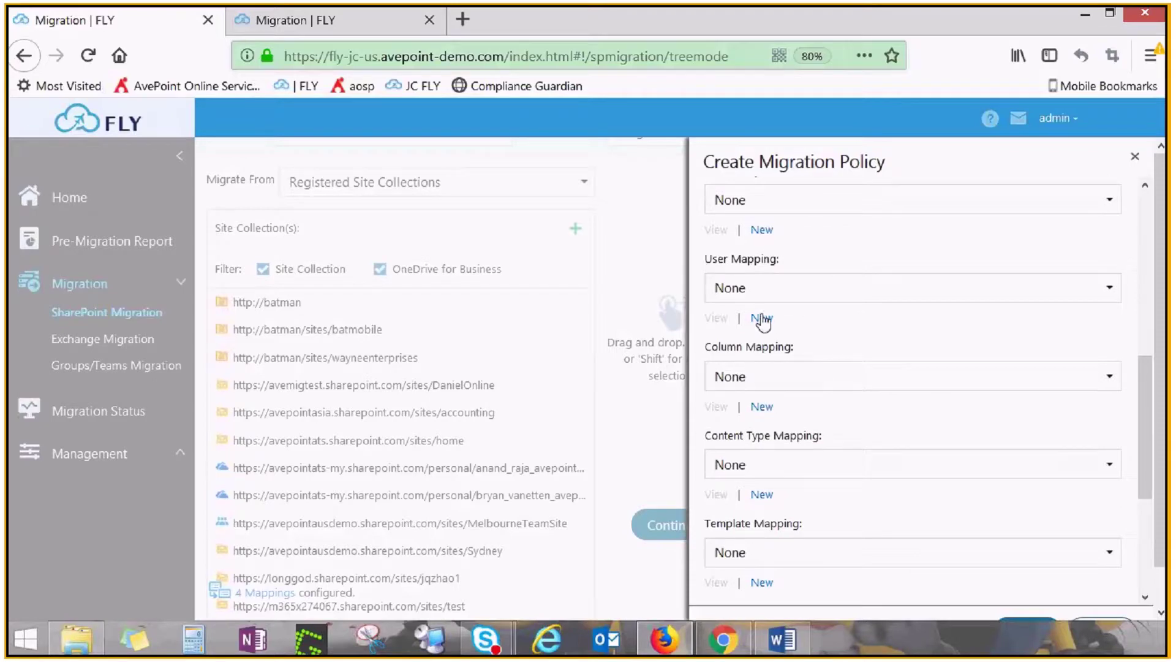
# Enable user mapping and Migrate User Profile Properties in the policy, then save it
pyautogui.click(762, 318)
pyautogui.scroll(-1, 951, 367)
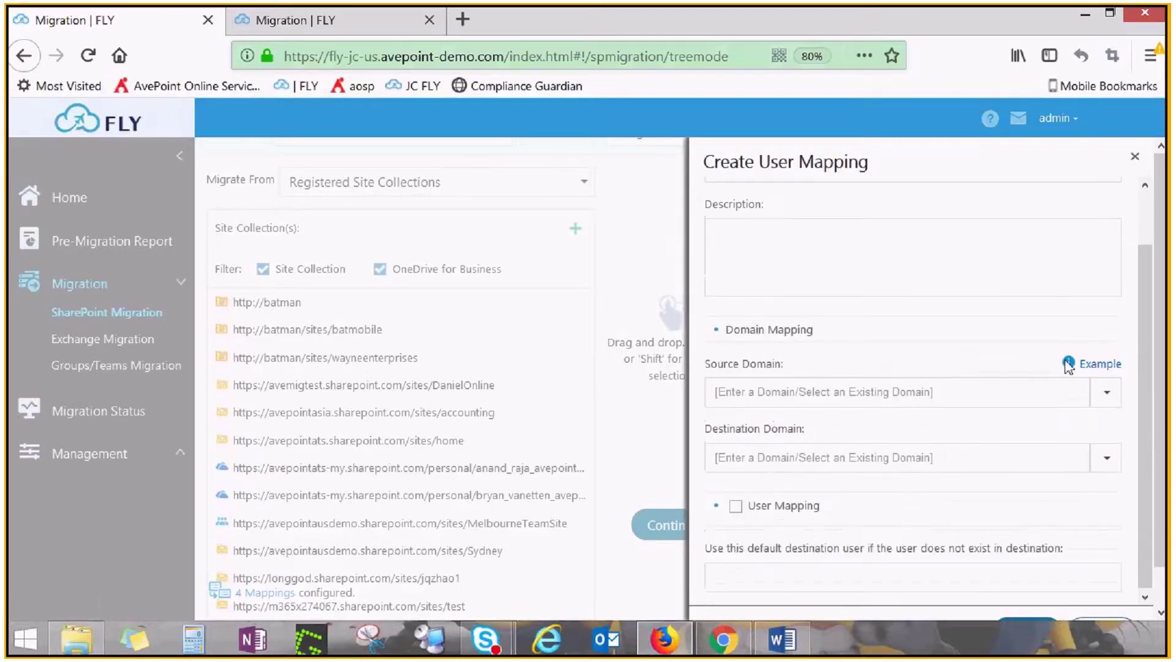
pyautogui.click(1068, 364)
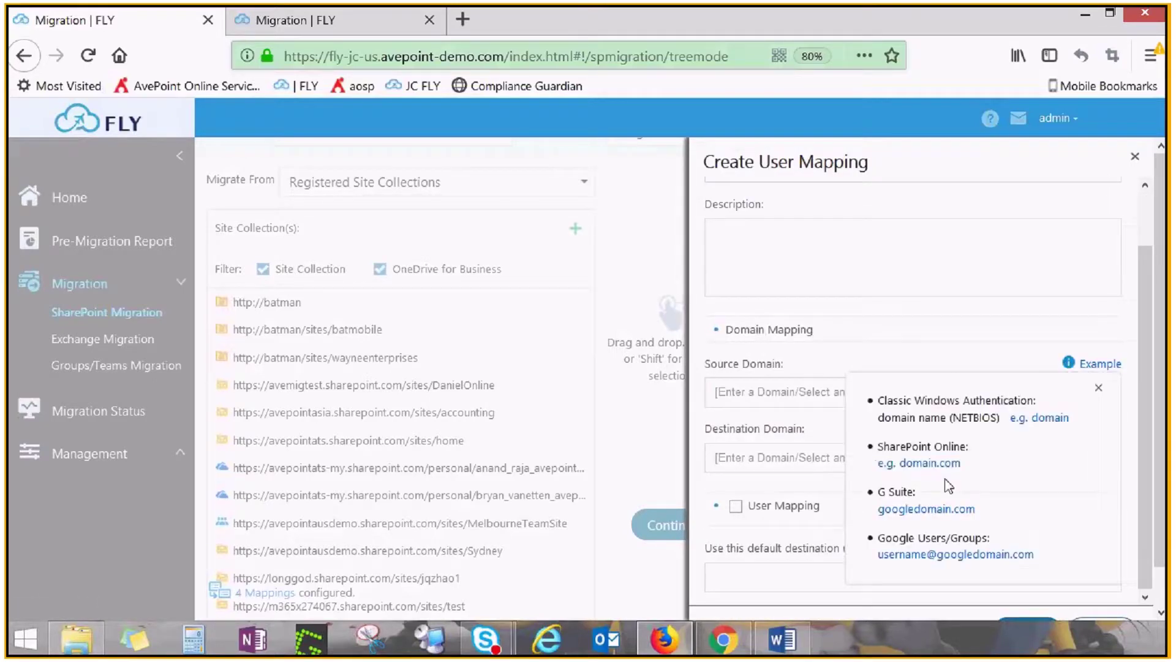
pyautogui.click(1099, 387)
pyautogui.scroll(-1, 1027, 525)
pyautogui.click(736, 466)
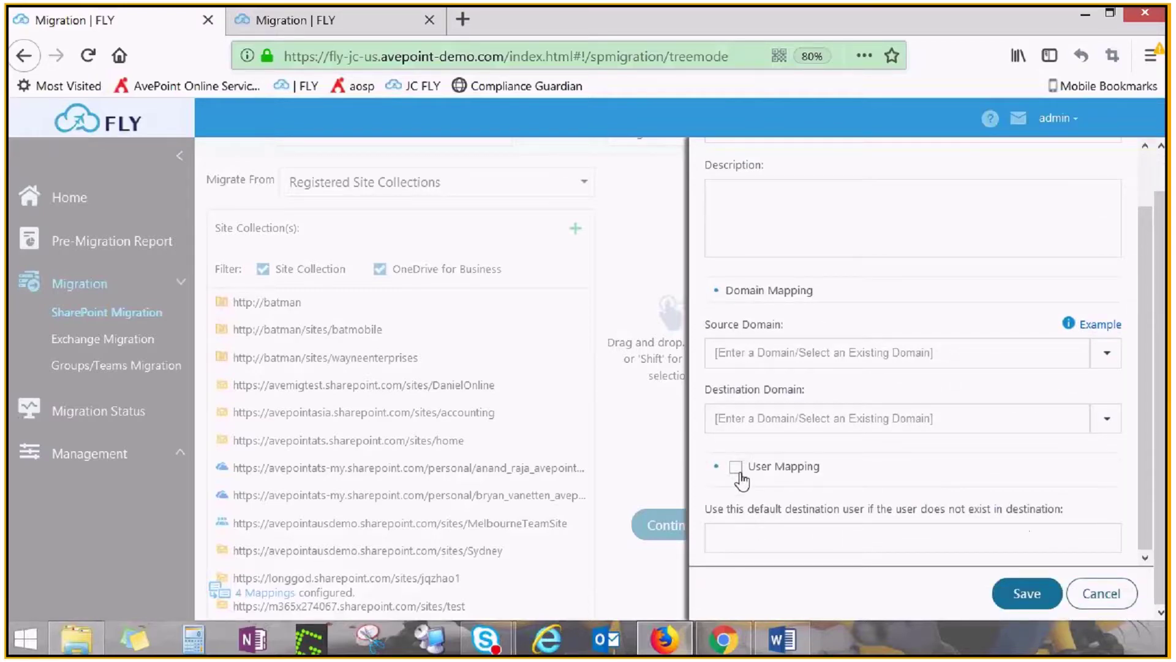
pyautogui.scroll(-2, 1078, 458)
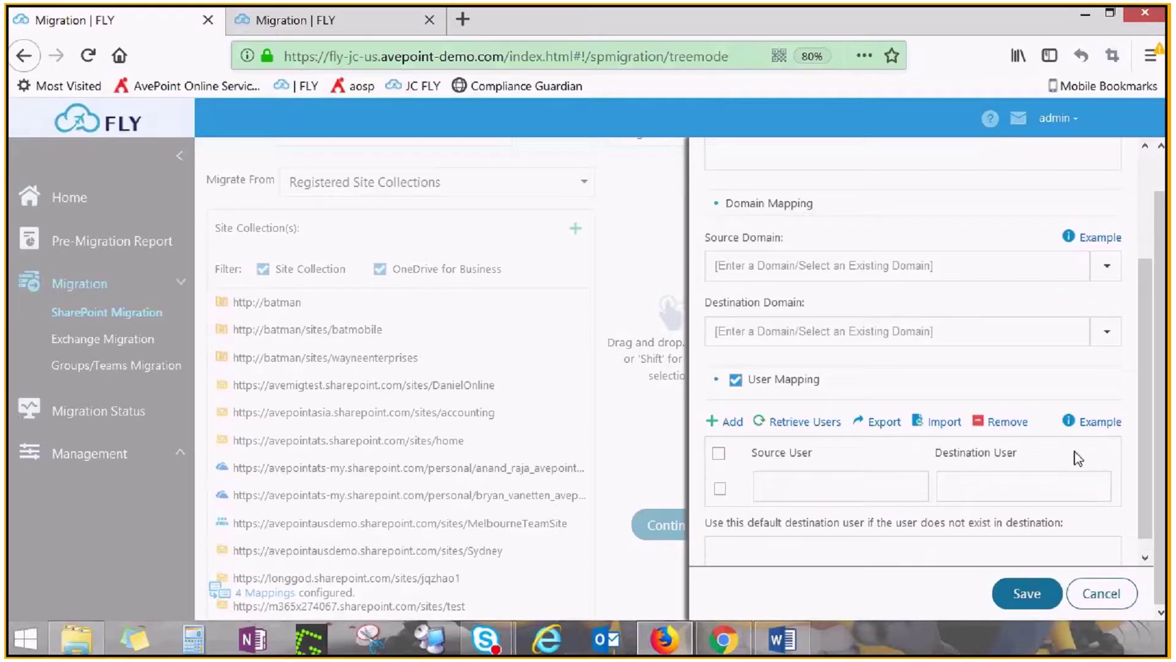
pyautogui.click(1072, 423)
pyautogui.click(1103, 452)
pyautogui.scroll(4, 1127, 368)
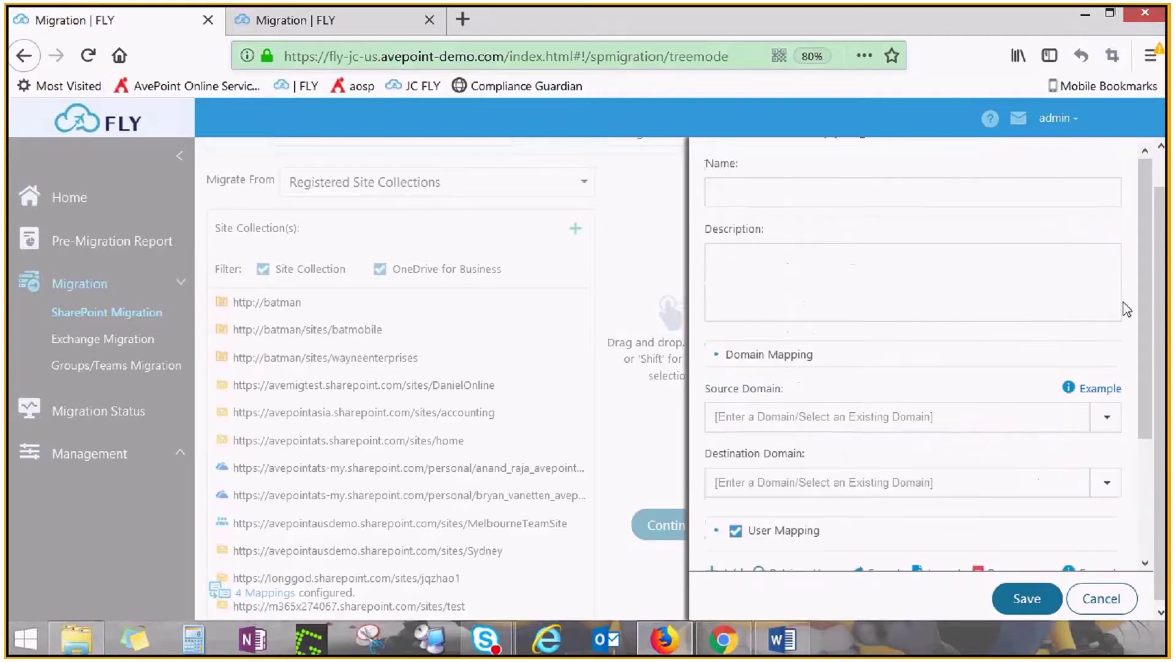
pyautogui.scroll(2, 1126, 309)
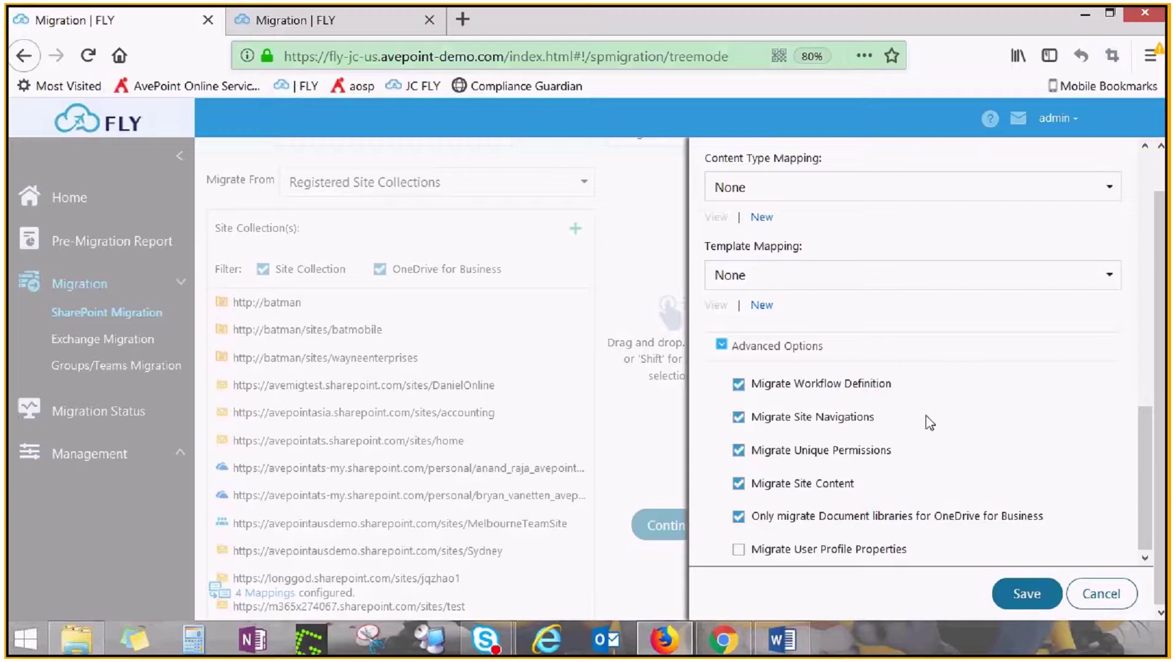
pyautogui.click(739, 549)
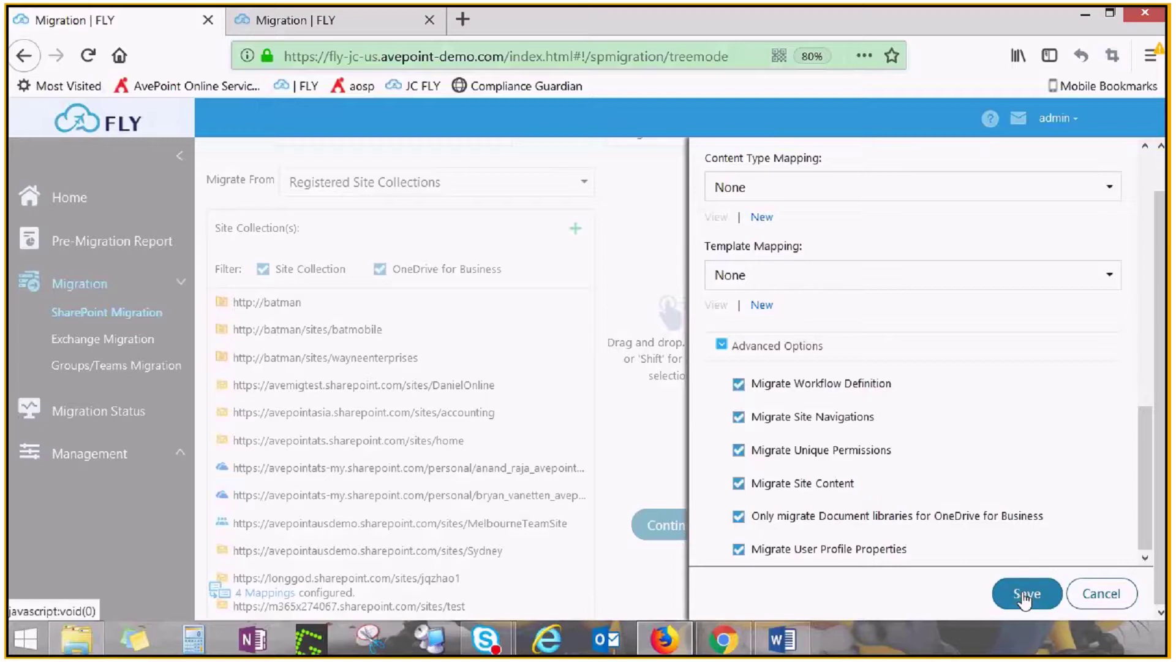
pyautogui.click(1025, 597)
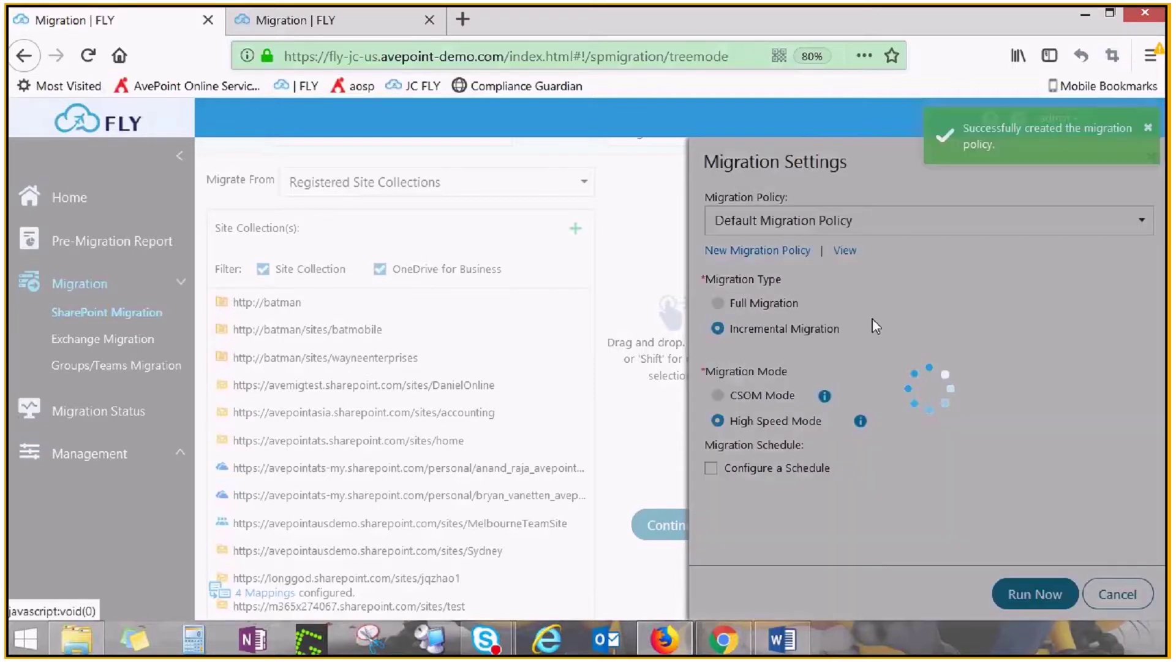
# Switch the migration policy to demo123 and enable scheduling for the migration
pyautogui.click(1127, 224)
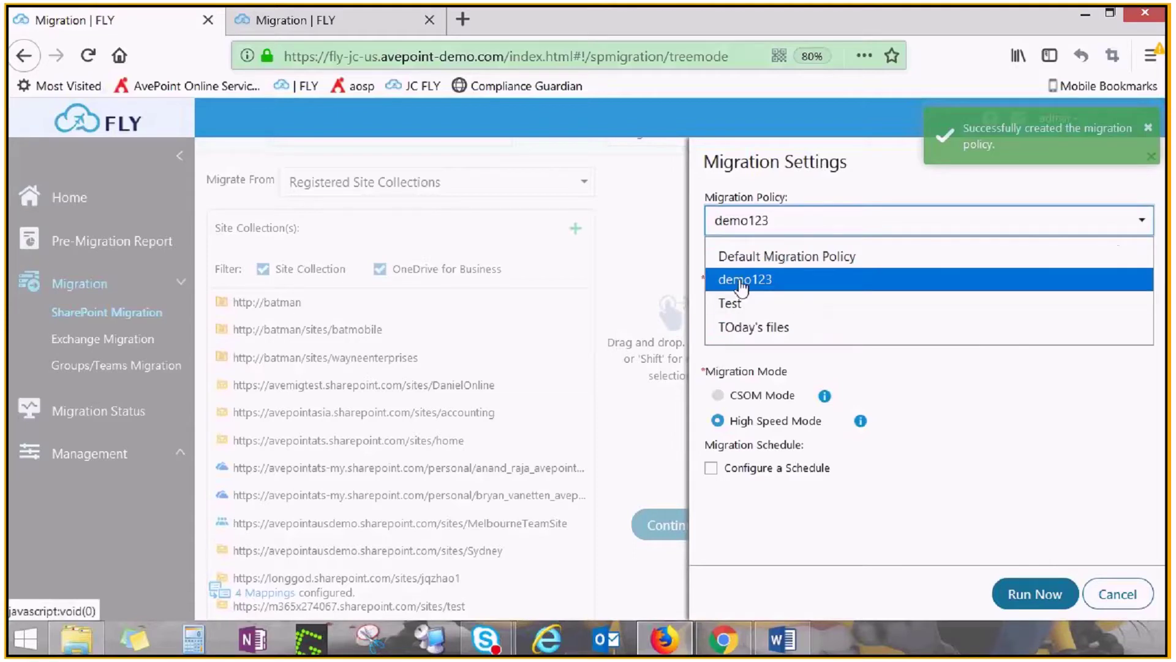
pyautogui.click(743, 281)
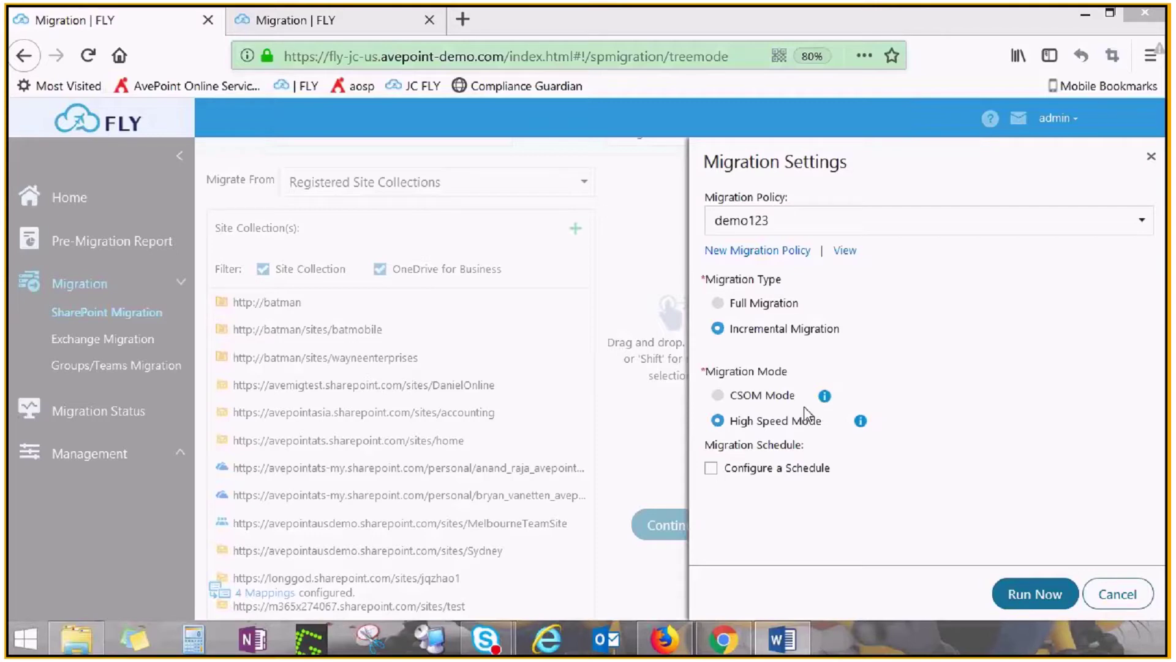
pyautogui.click(710, 469)
# Save a Daily schedule starting 21 September at 21:00, running every 1 day, ending by 2018-09-30
pyautogui.scroll(-1, 922, 432)
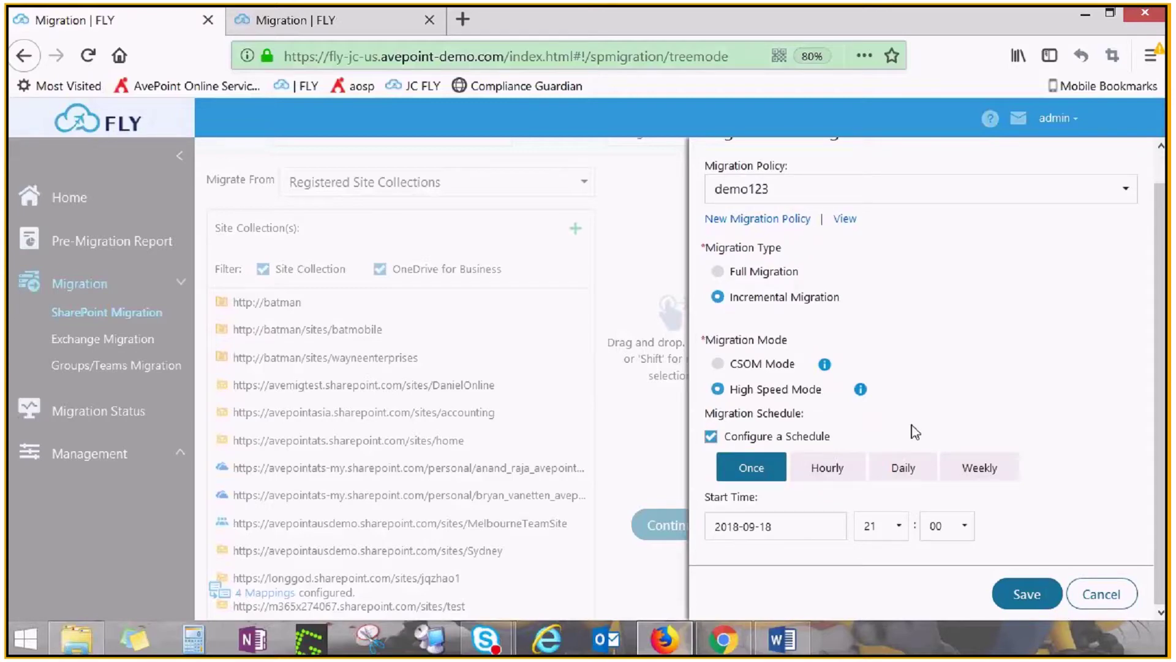
pyautogui.click(903, 468)
pyautogui.scroll(-1, 858, 454)
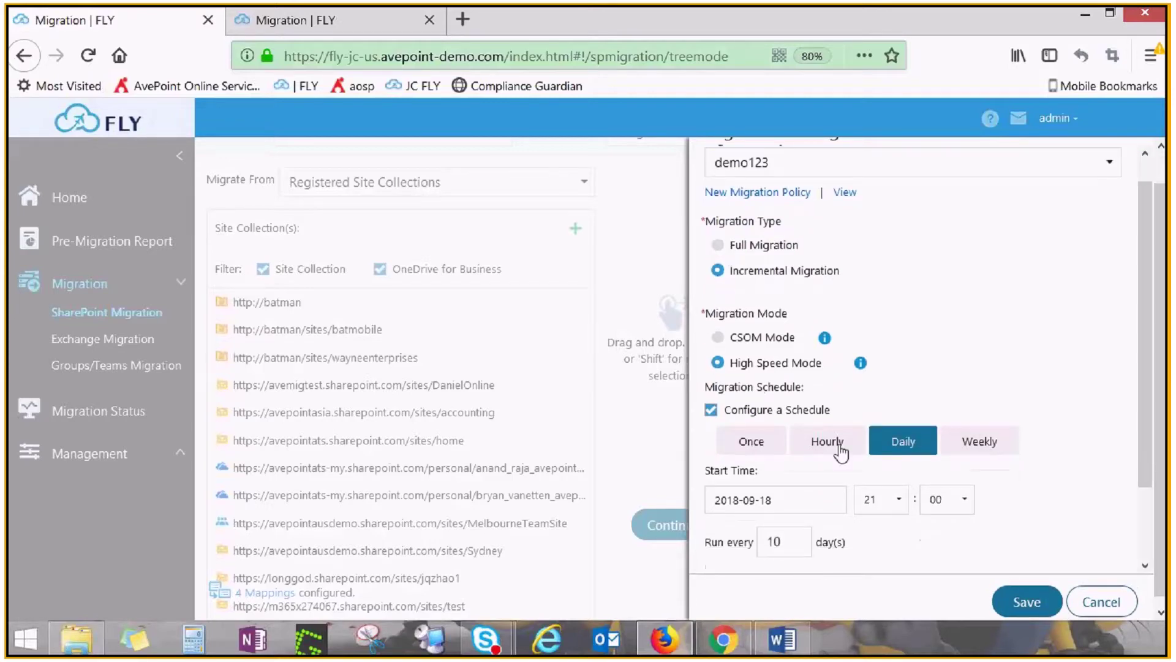
pyautogui.click(777, 494)
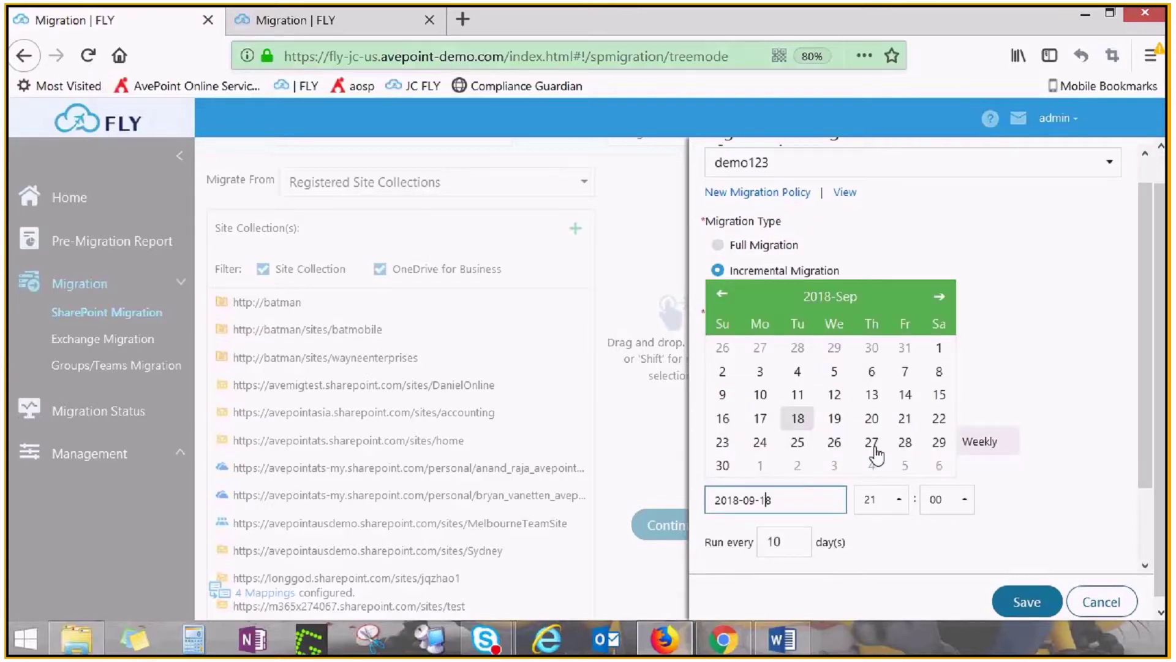
pyautogui.click(905, 419)
pyautogui.scroll(-3, 799, 453)
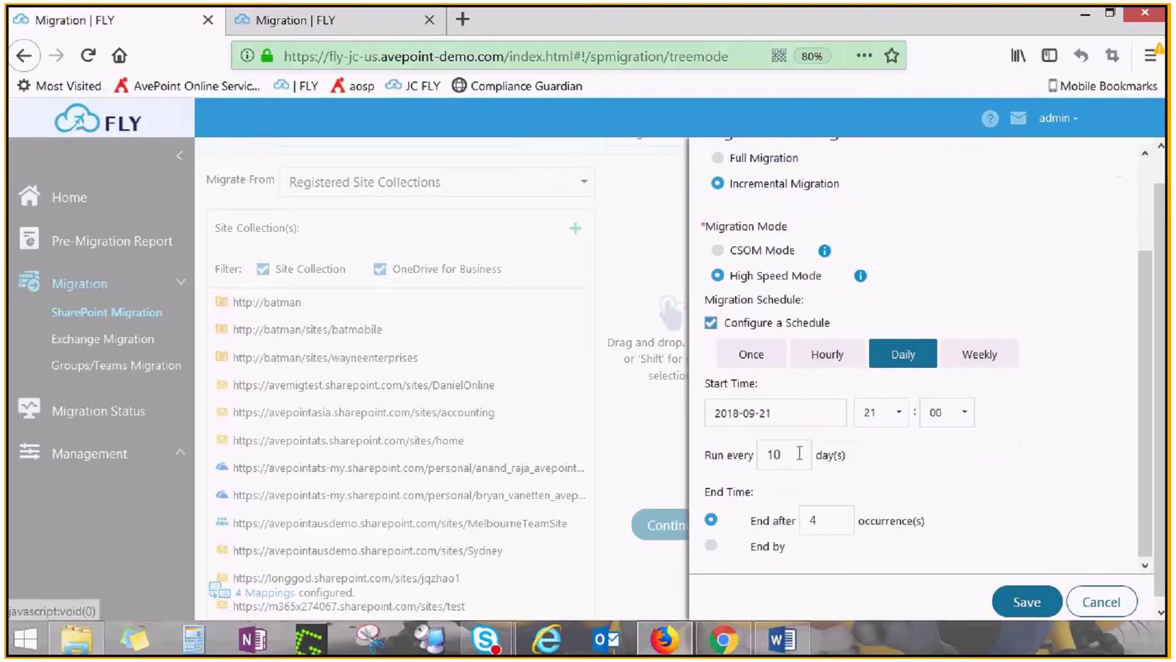
pyautogui.doubleClick(800, 454)
pyautogui.write('1')
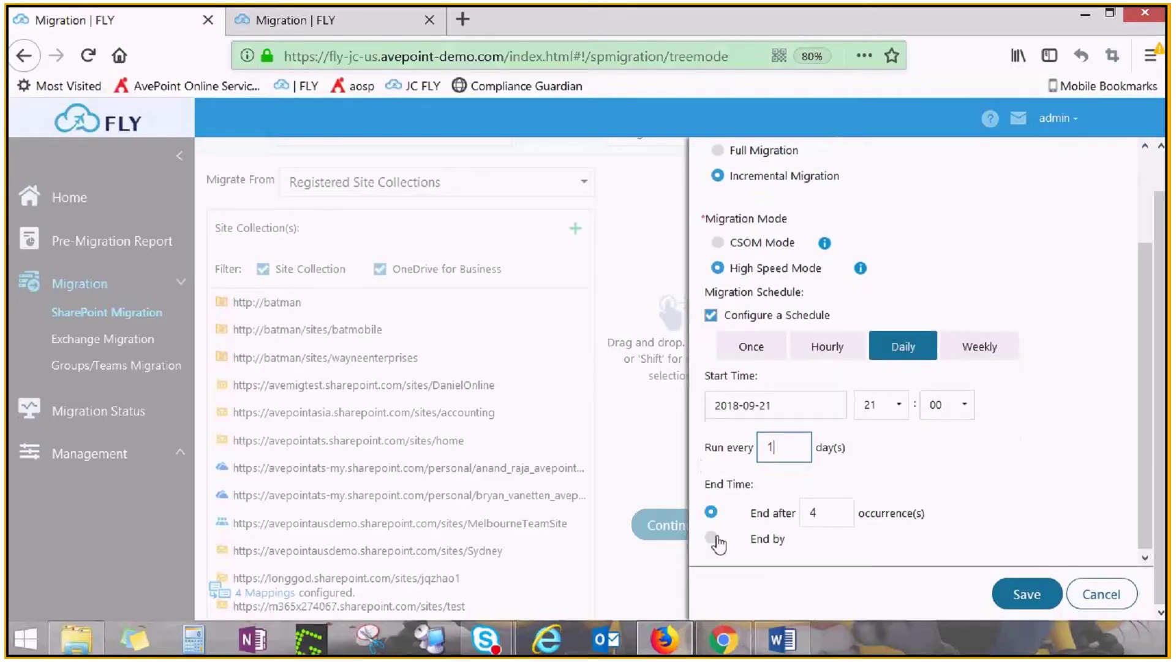
pyautogui.click(712, 539)
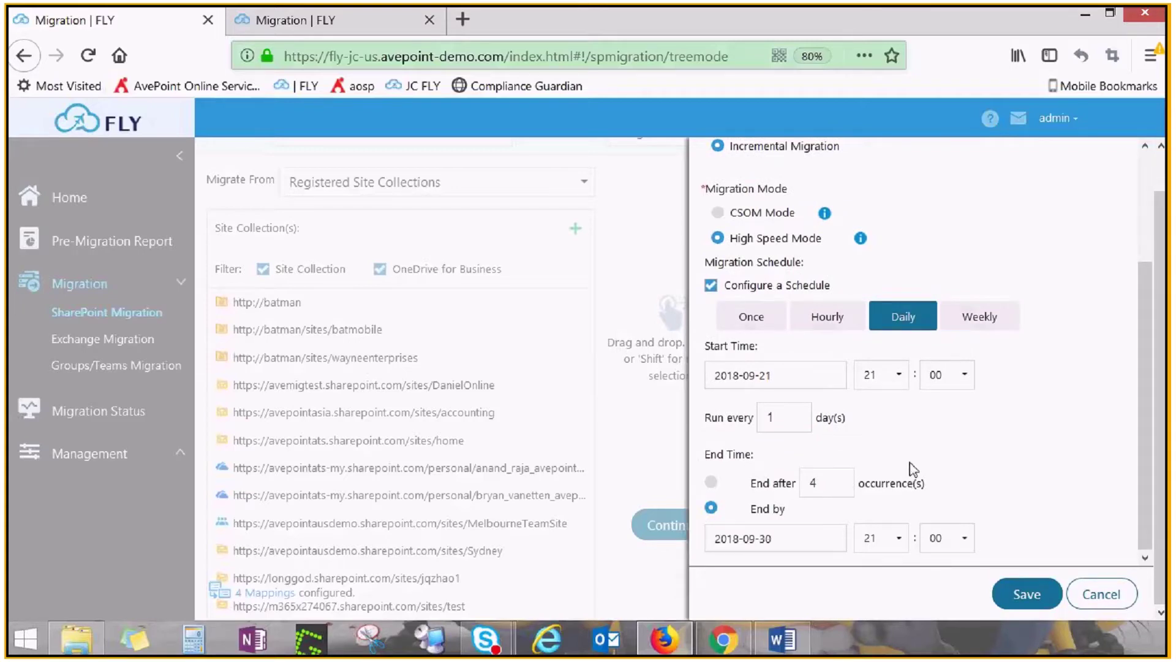
pyautogui.click(1029, 595)
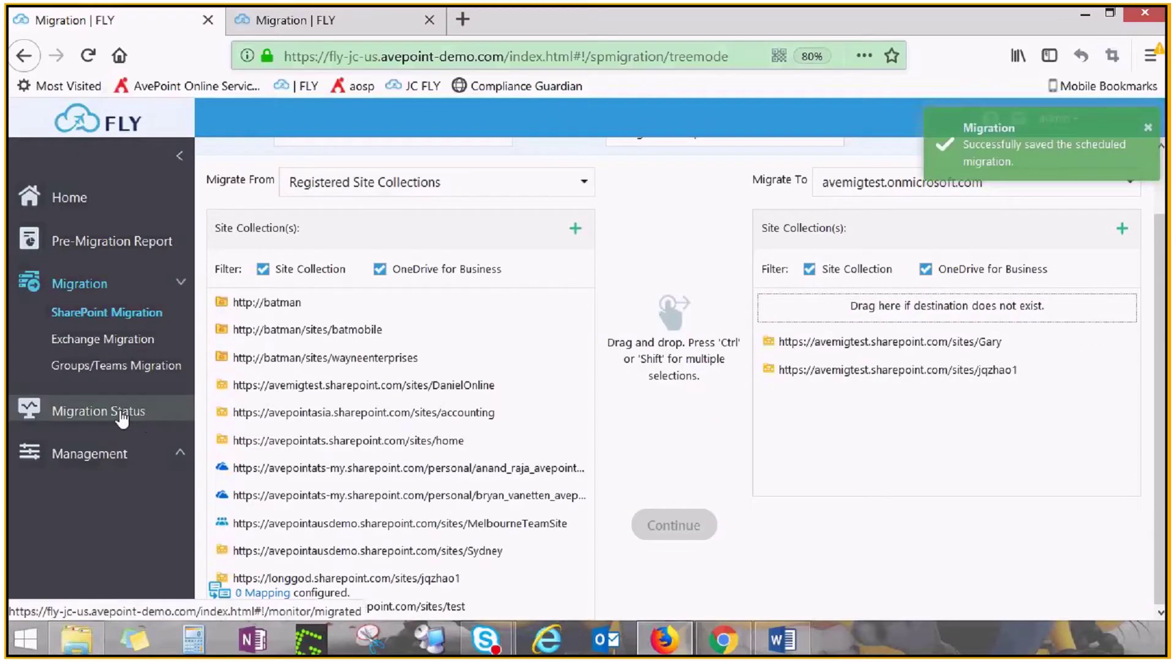
# Open Migration Status and briefly expand the migration summary charts before returning to the jobs table
pyautogui.click(121, 414)
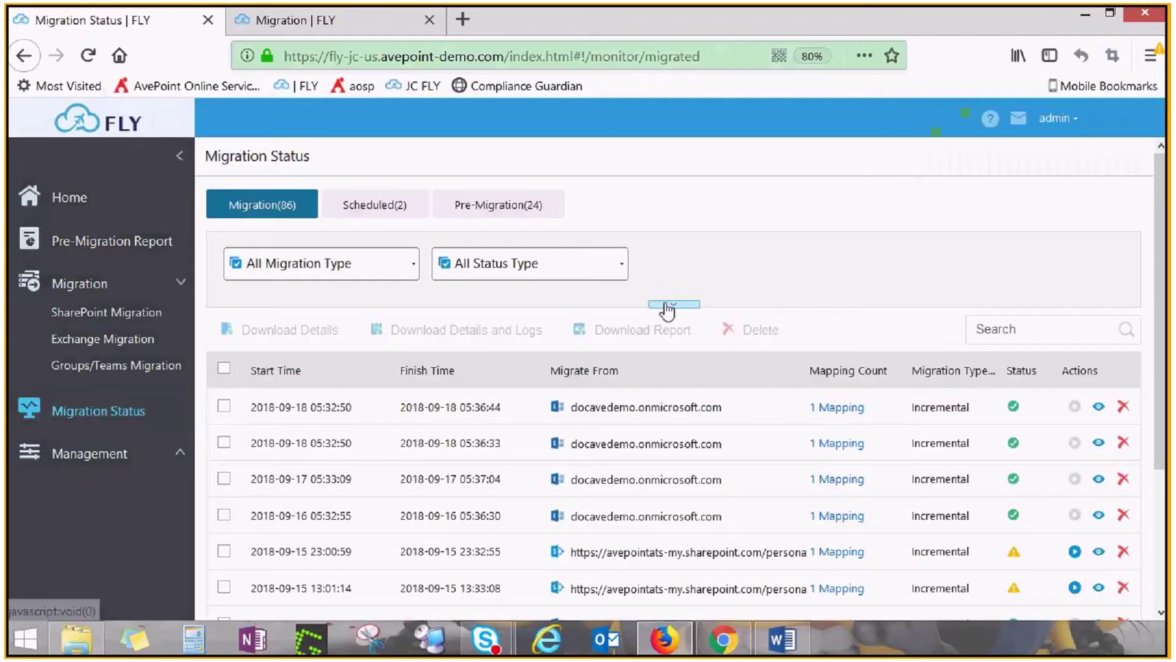
pyautogui.click(674, 304)
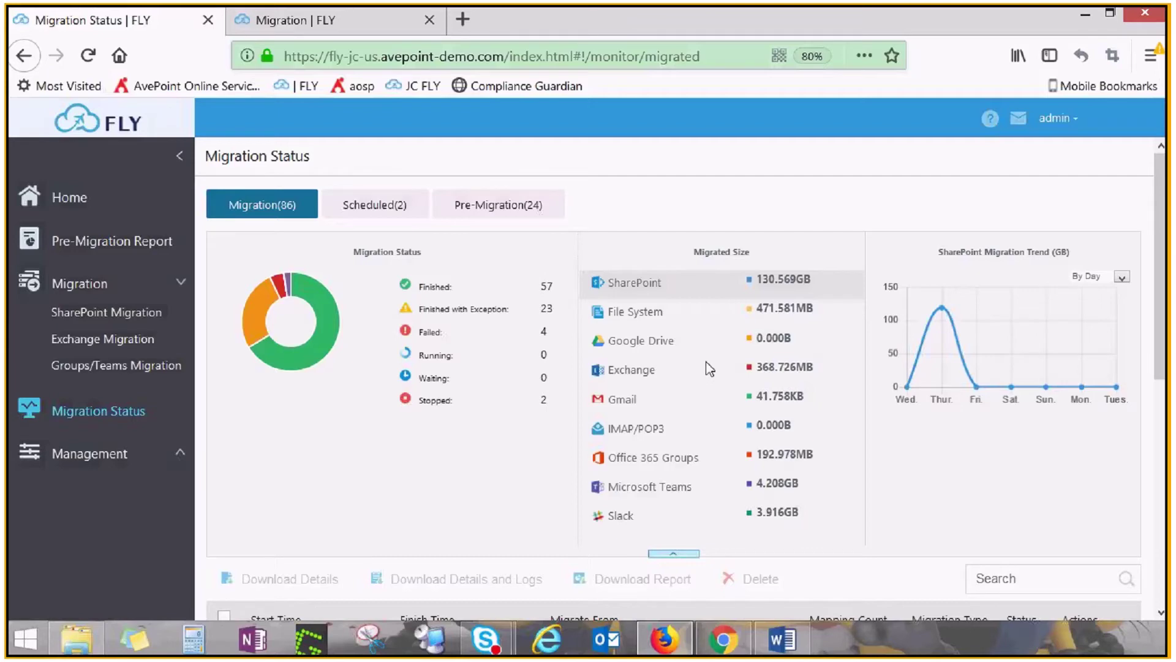
pyautogui.click(674, 554)
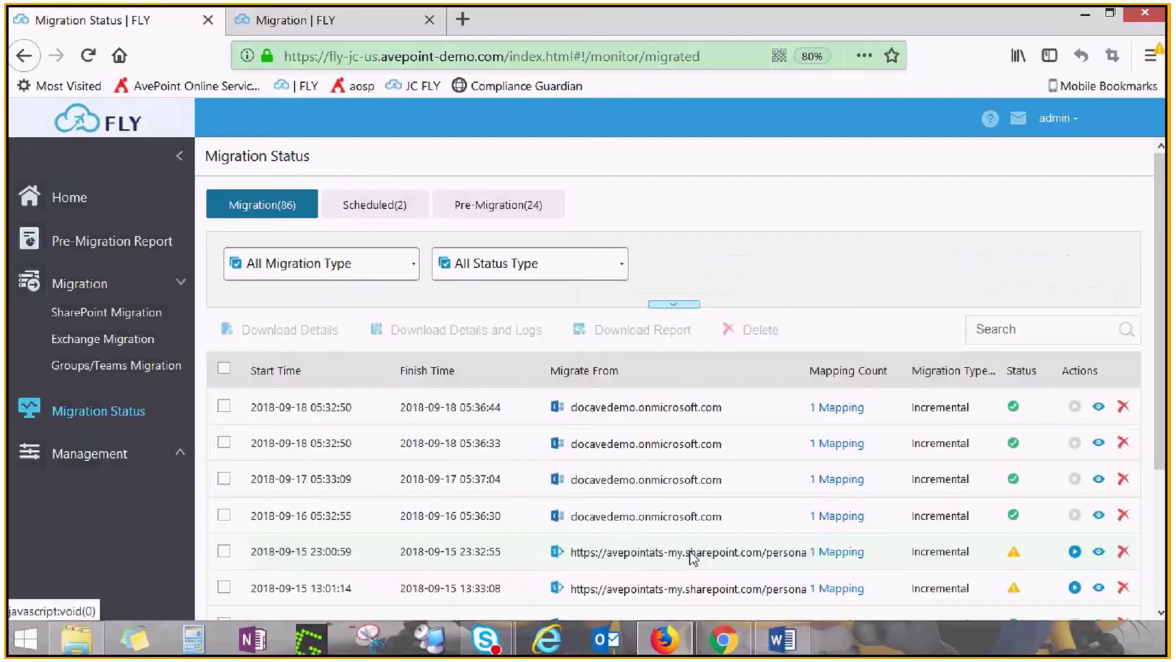
pyautogui.scroll(-1, 614, 423)
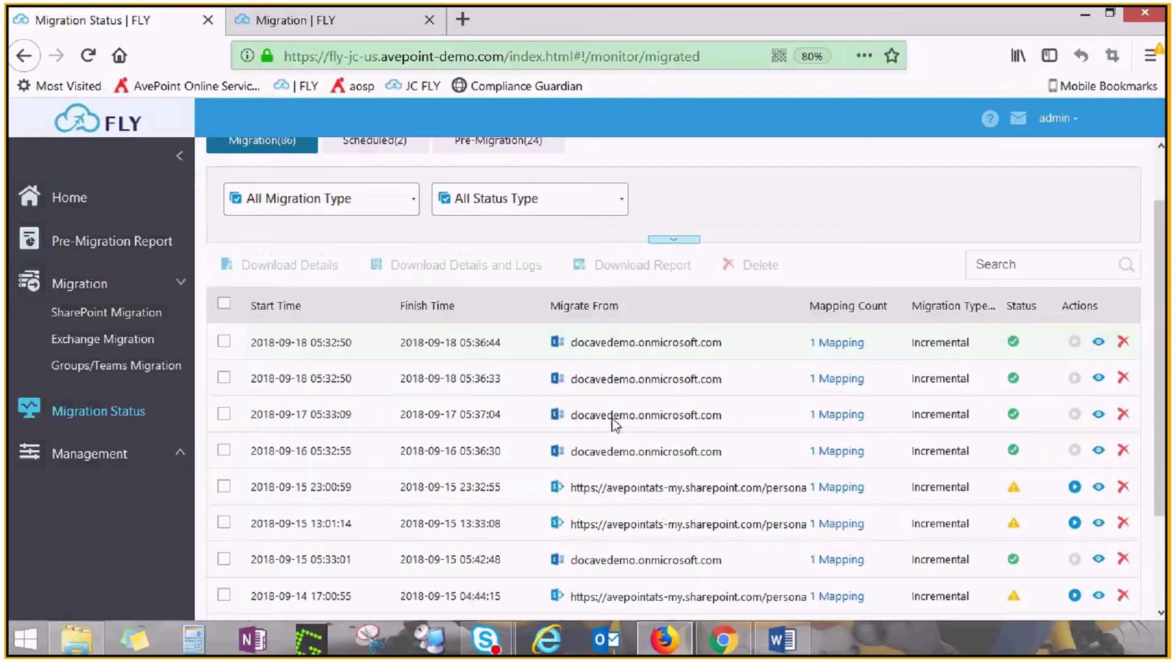
pyautogui.scroll(-1, 619, 375)
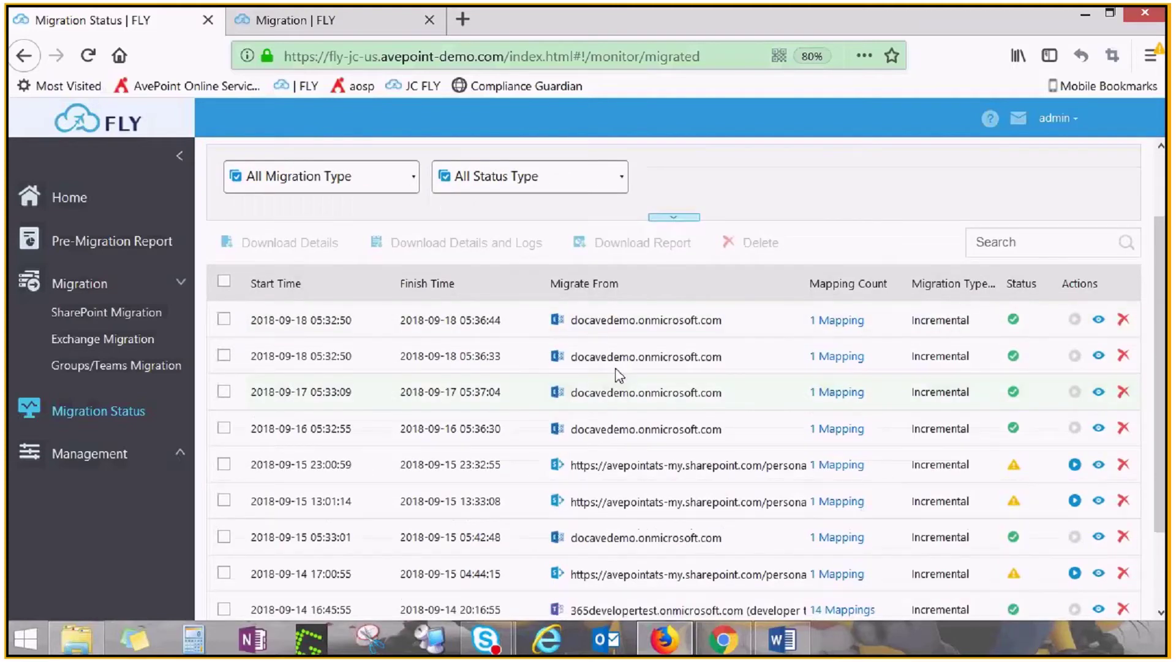
# Filter the Migration Type column to show only SharePoint jobs
pyautogui.click(412, 189)
pyautogui.click(237, 208)
pyautogui.click(238, 230)
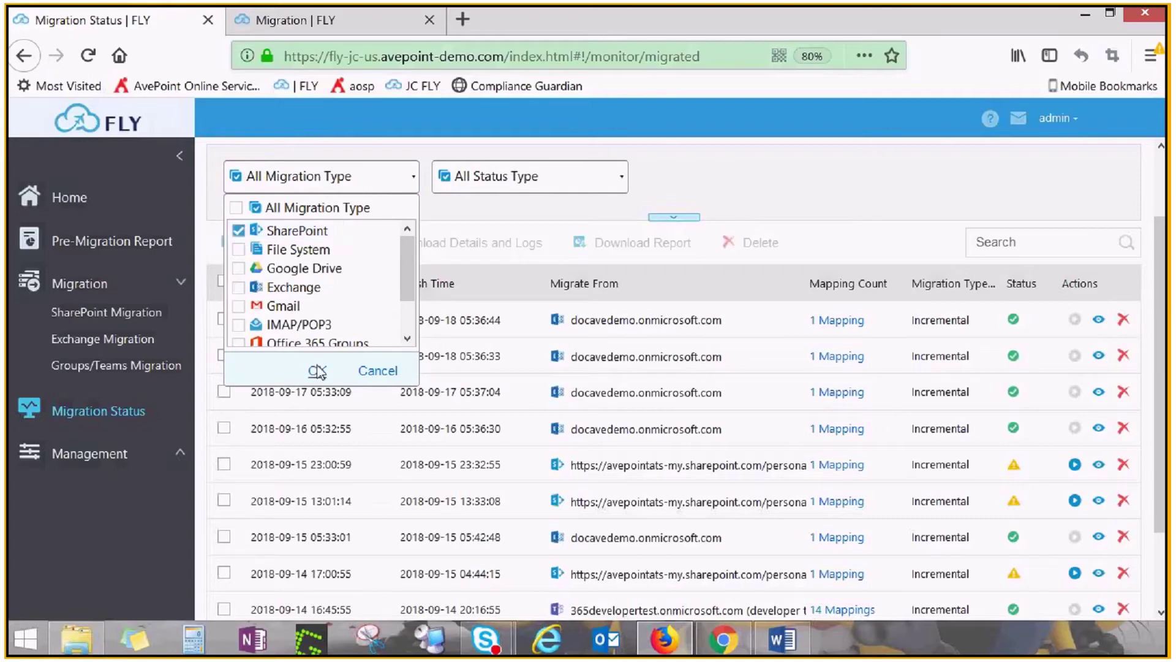
pyautogui.click(317, 371)
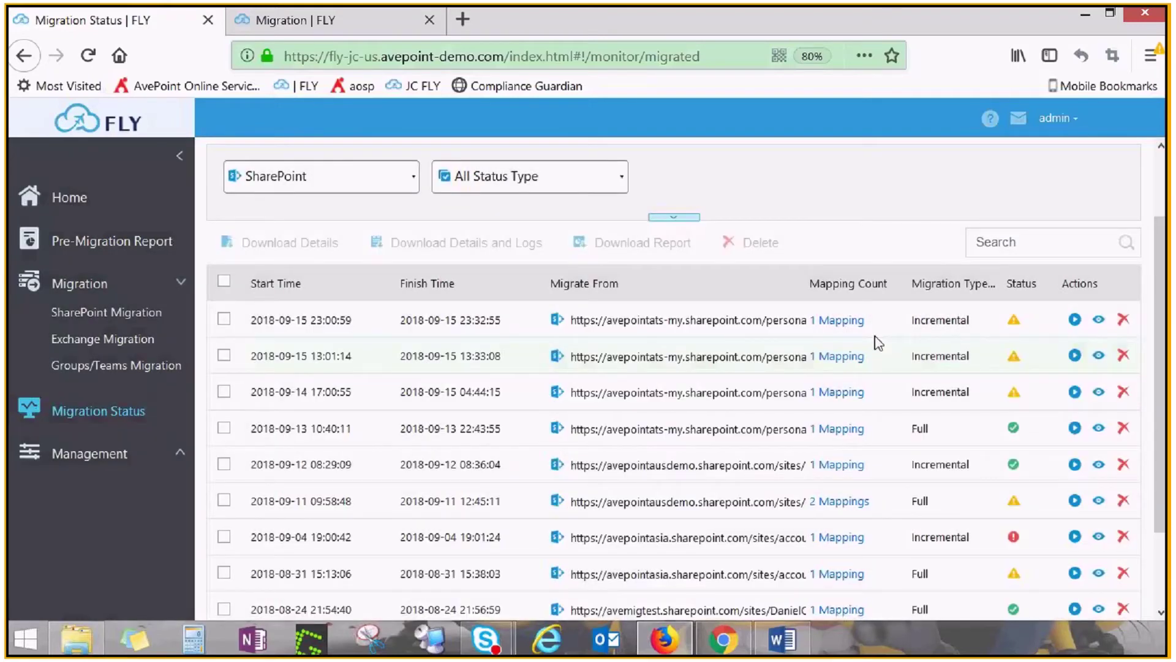
# Inspect one job's mappings, then collapse the navigation sidebar to widen the table
pyautogui.click(839, 320)
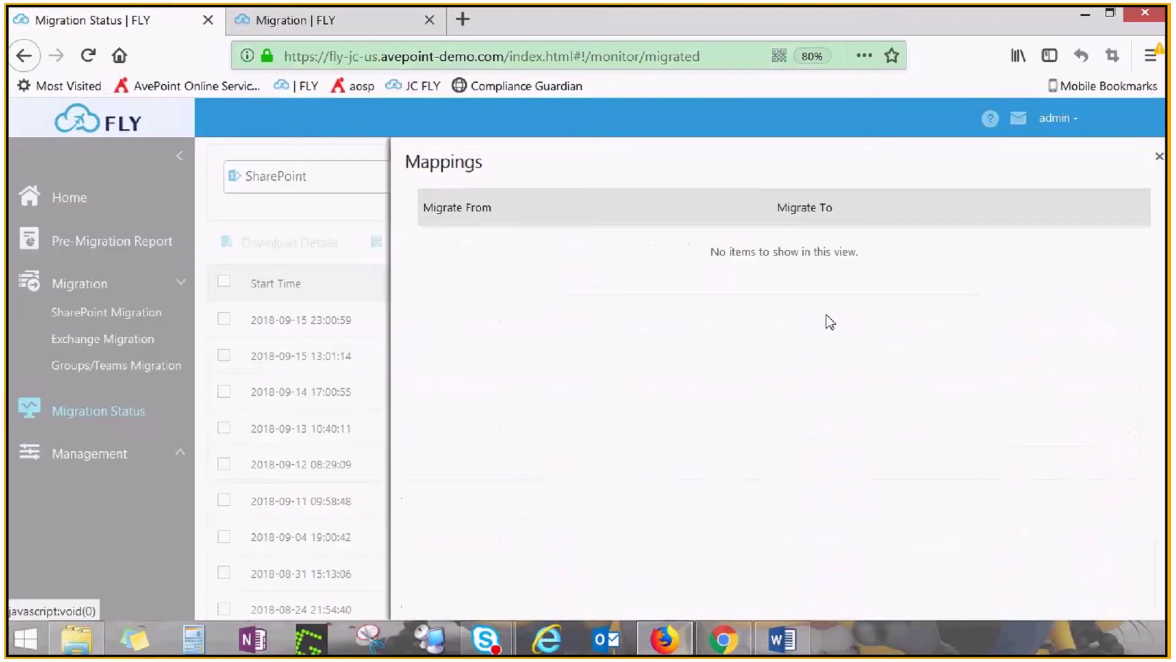
pyautogui.click(1160, 157)
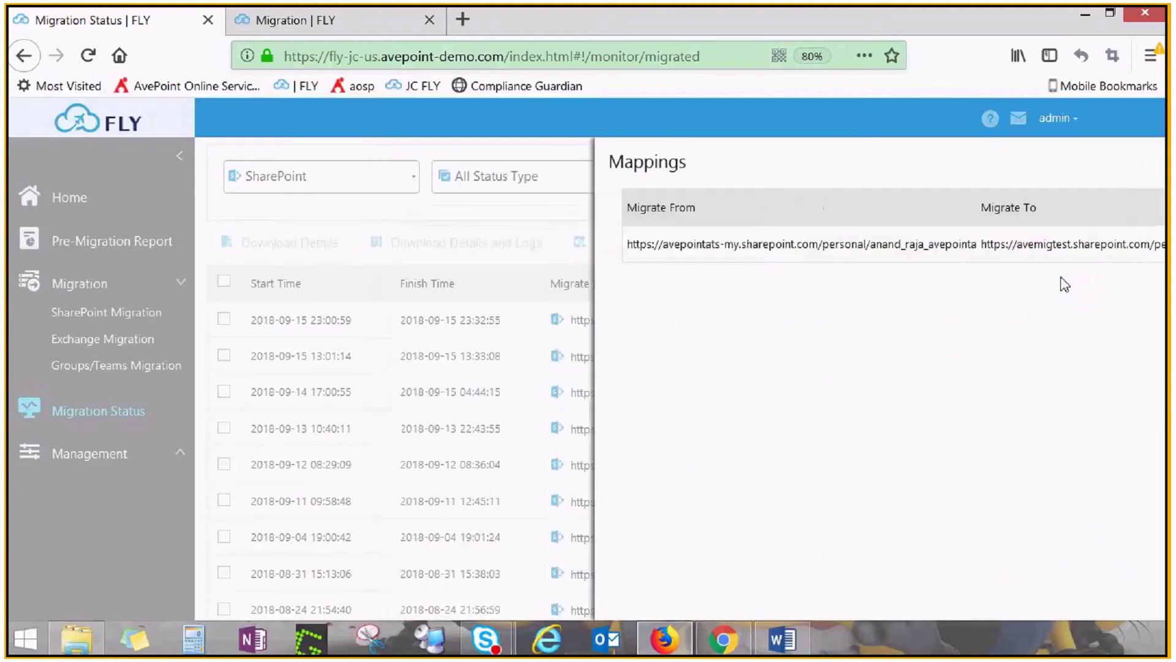
pyautogui.click(180, 155)
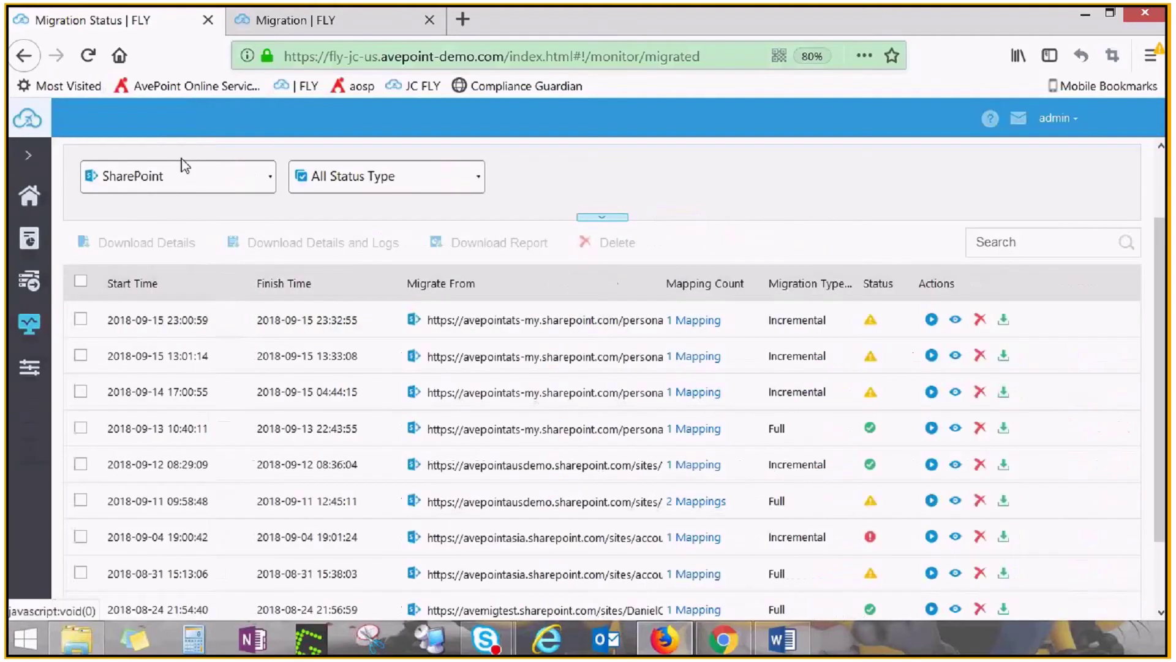
pyautogui.click(1006, 323)
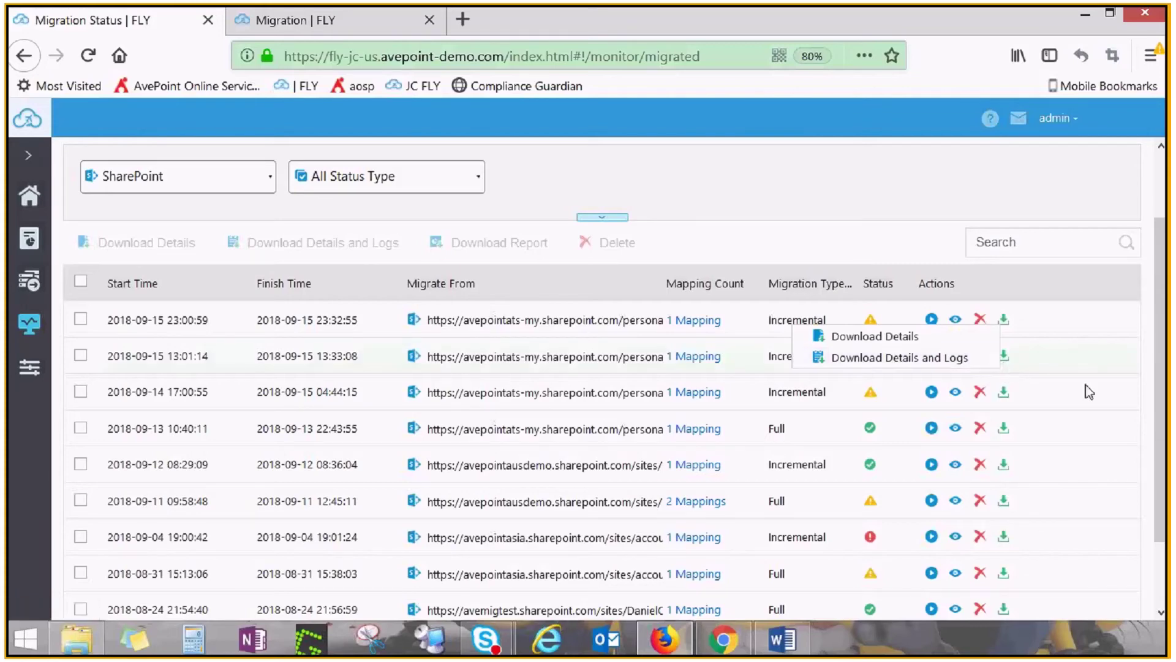
pyautogui.click(936, 335)
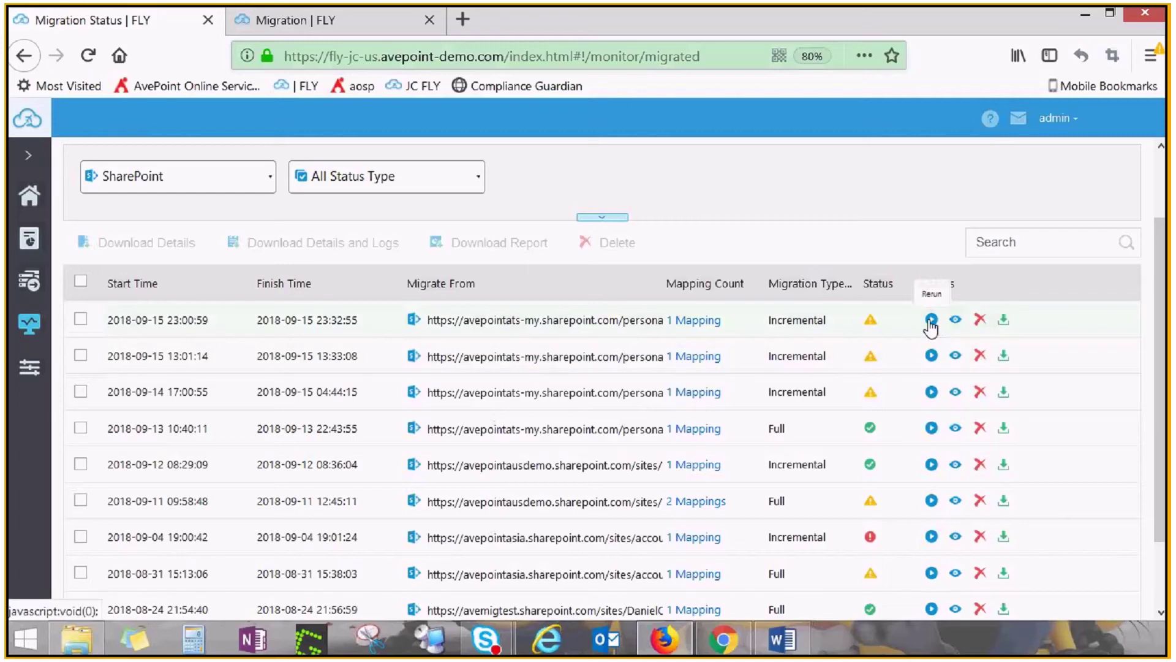
pyautogui.click(931, 320)
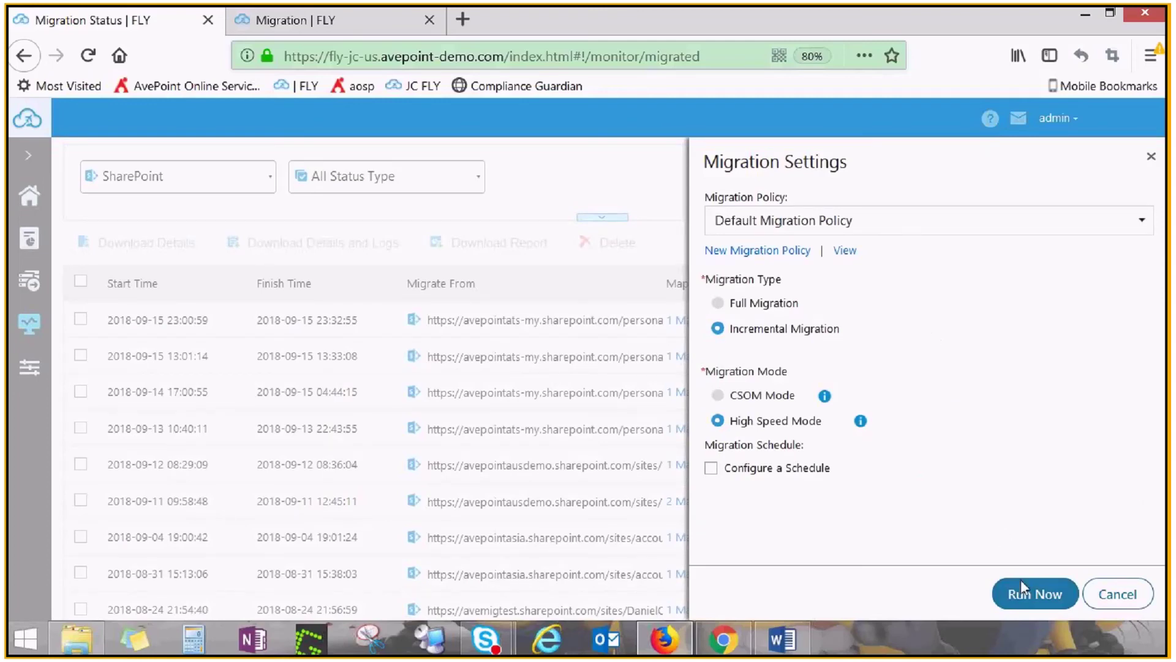
pyautogui.click(1102, 604)
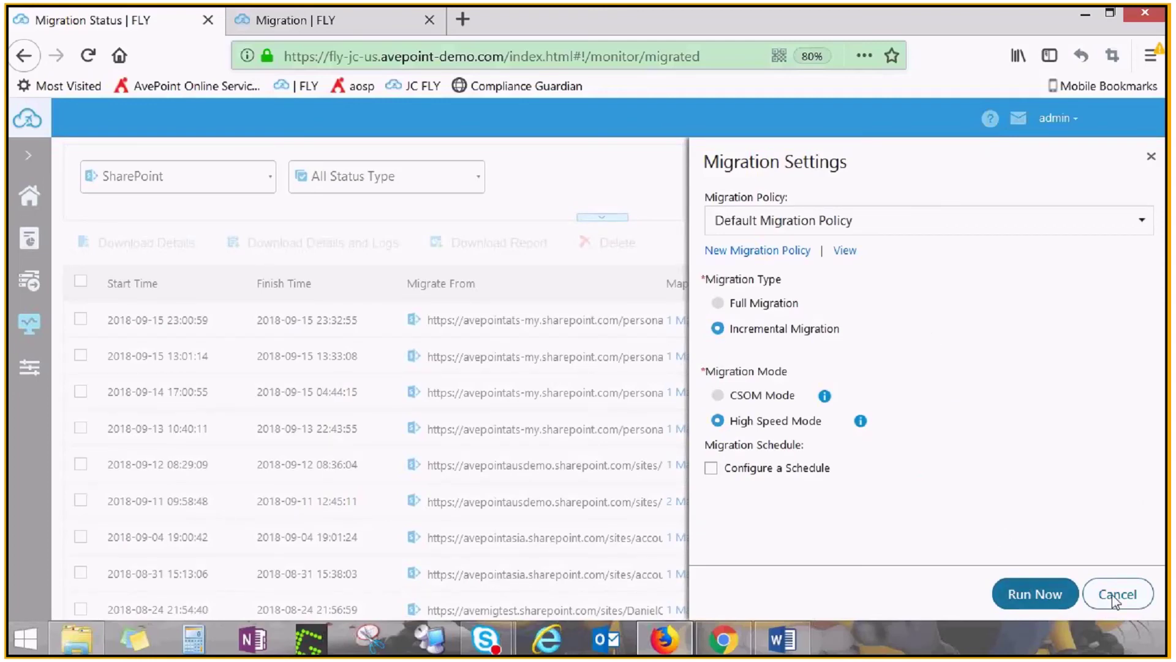